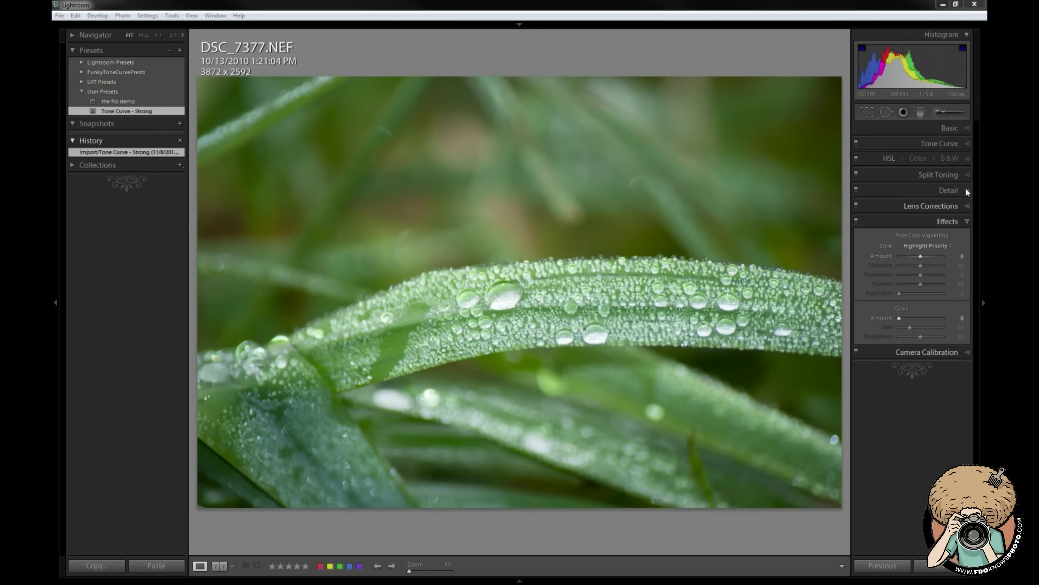
Step: Adjust the photo's basic settings to Clarity +49, Saturation +10 and Blacks 15, keeping Brightness at +50
click(964, 124)
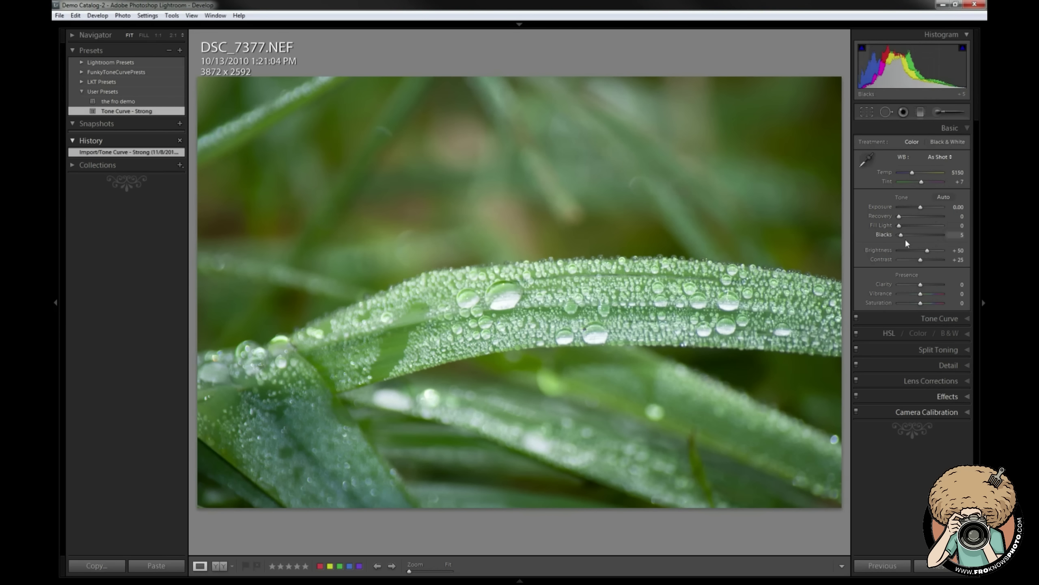
click(931, 285)
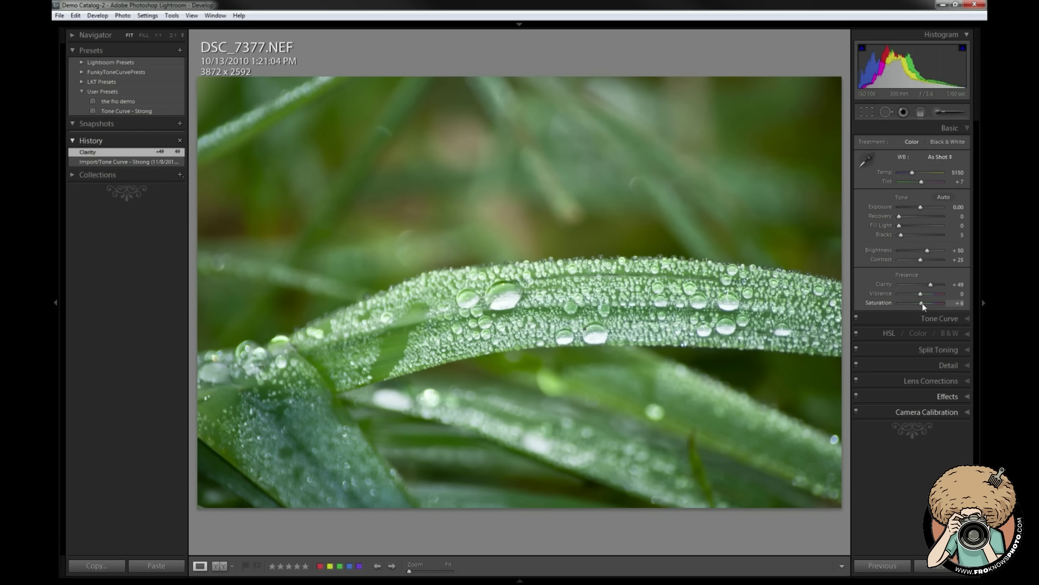
click(922, 302)
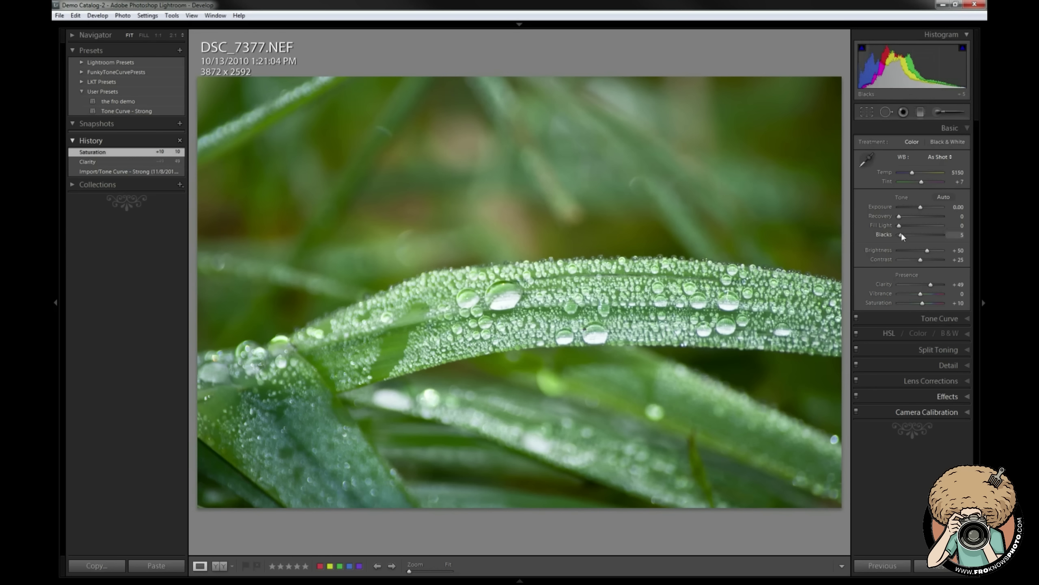
drag(901, 233, 926, 253)
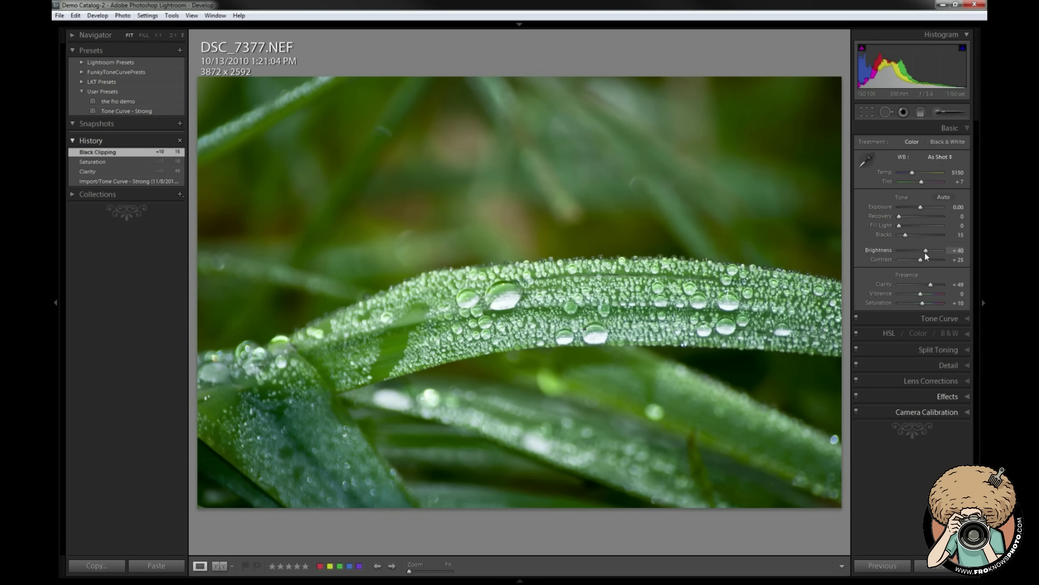
drag(927, 254, 928, 254)
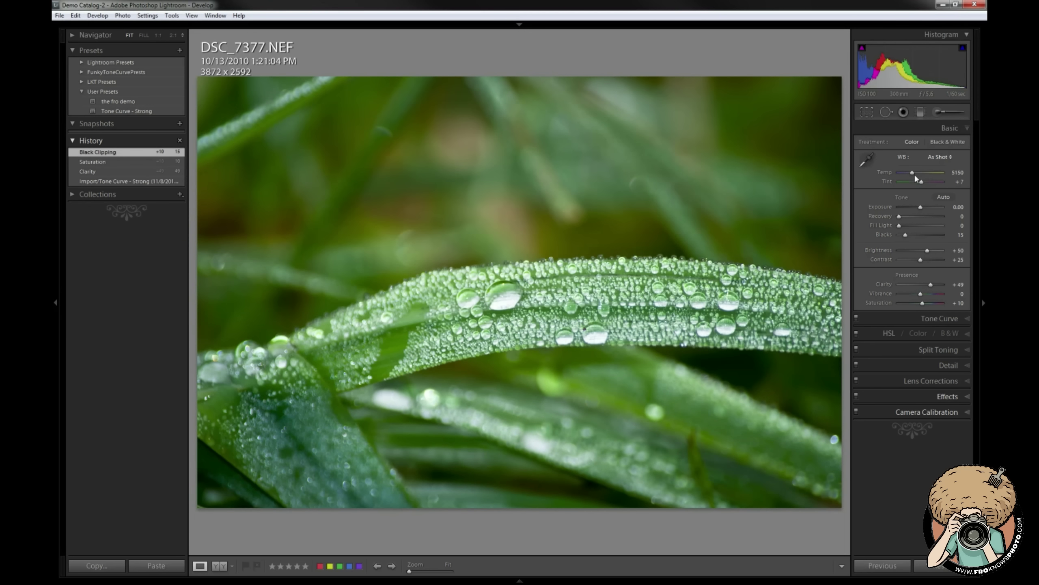
Step: Try the Shade white balance, settle on Cloudy, and set the Tint to -2
click(935, 160)
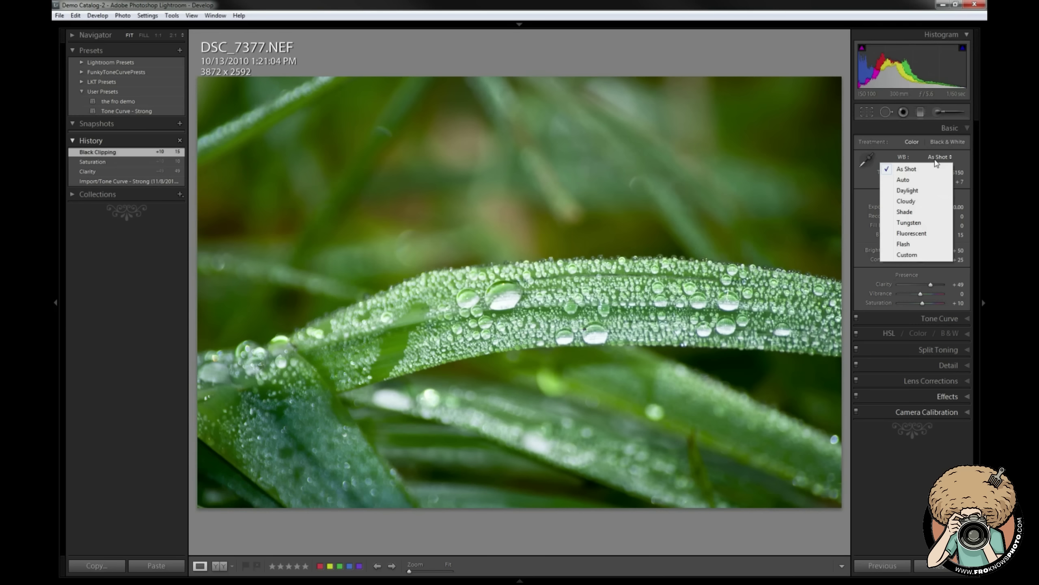
click(925, 210)
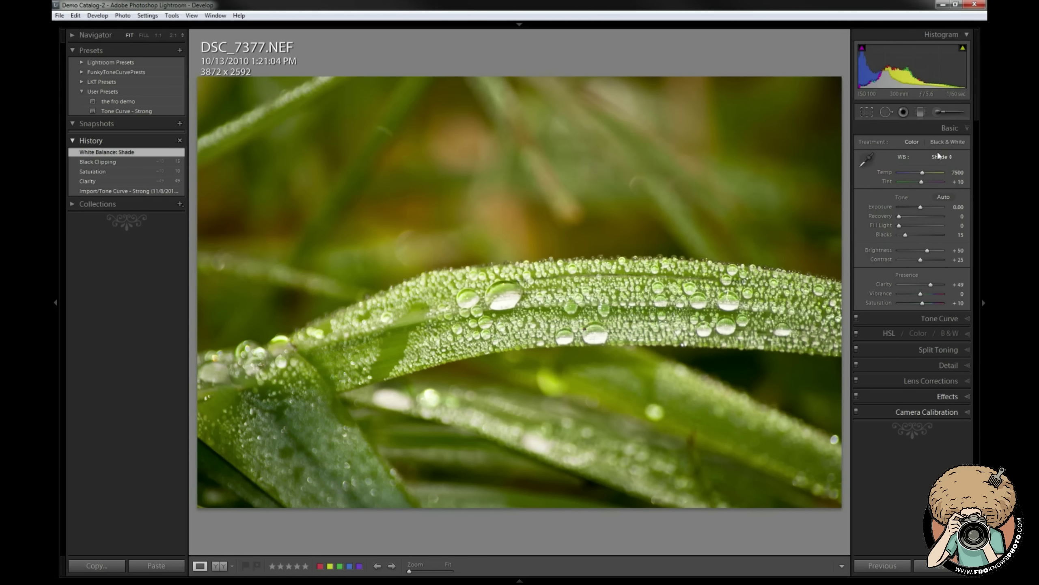
click(939, 156)
click(939, 201)
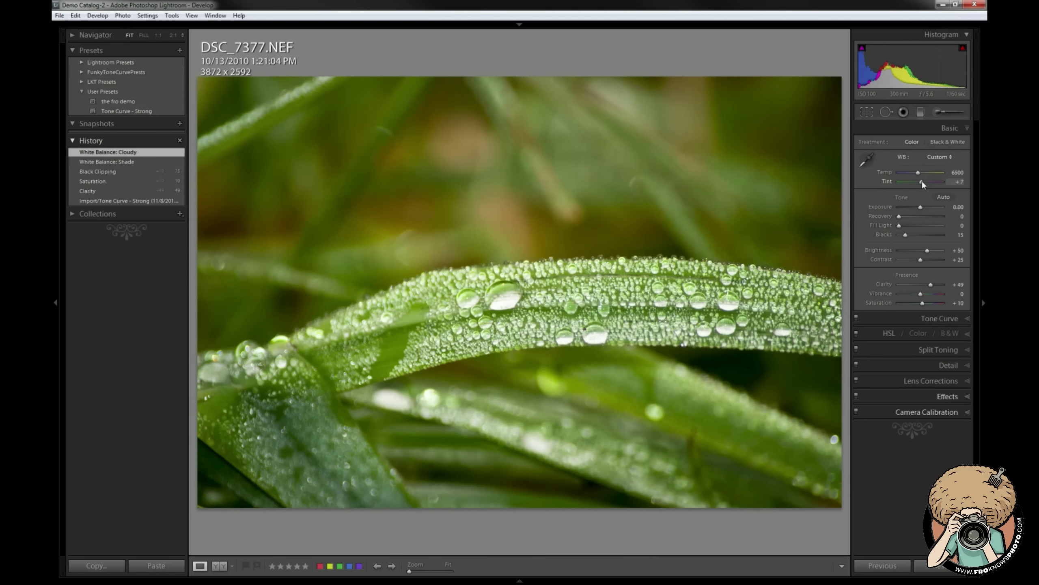
drag(922, 180, 921, 180)
drag(920, 179, 921, 180)
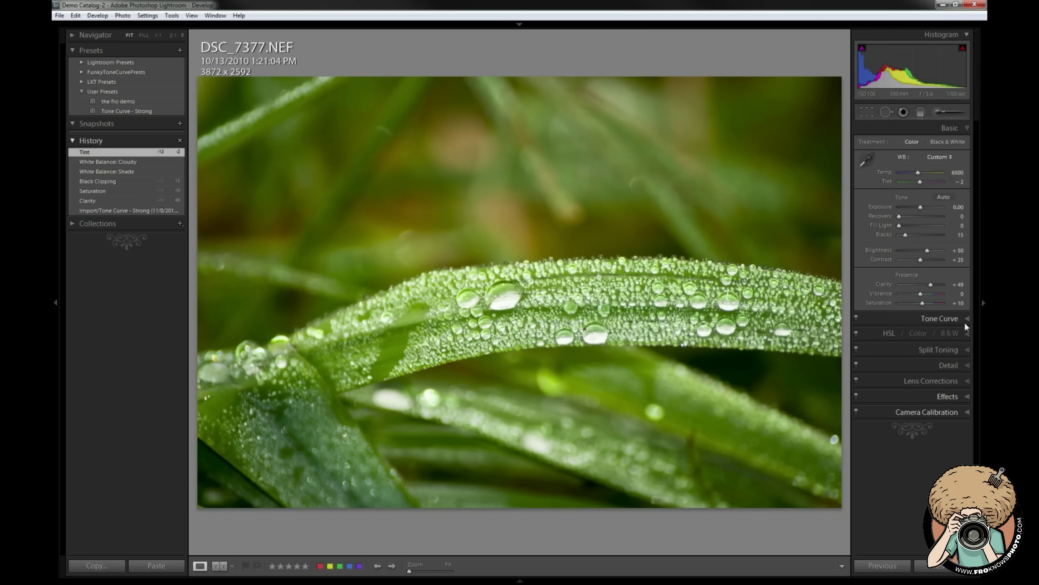
Step: Darken the grass with the targeted luminance adjustment, setting Green to -13 and Yellow to -6
click(963, 333)
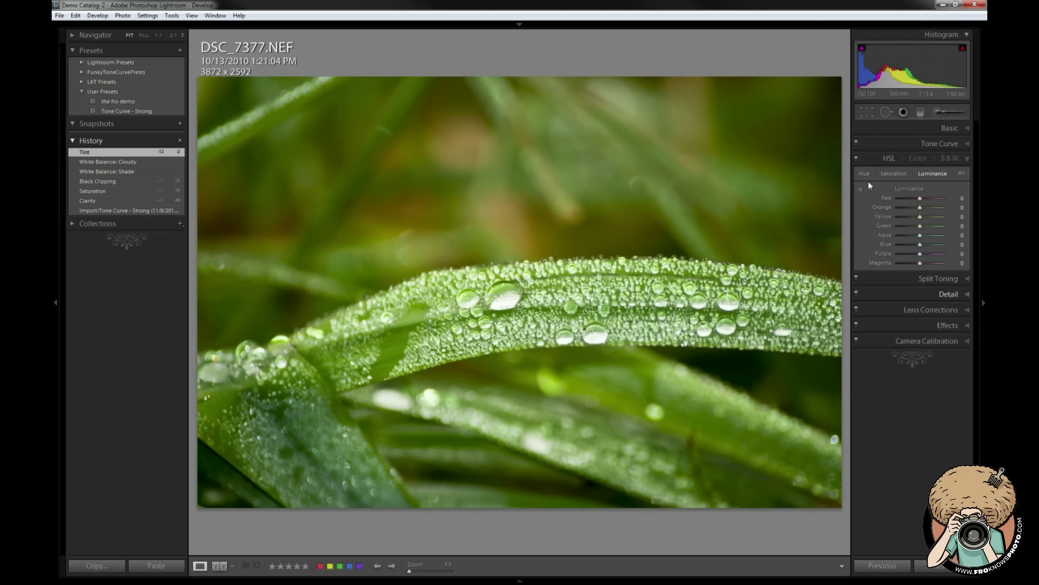
click(861, 189)
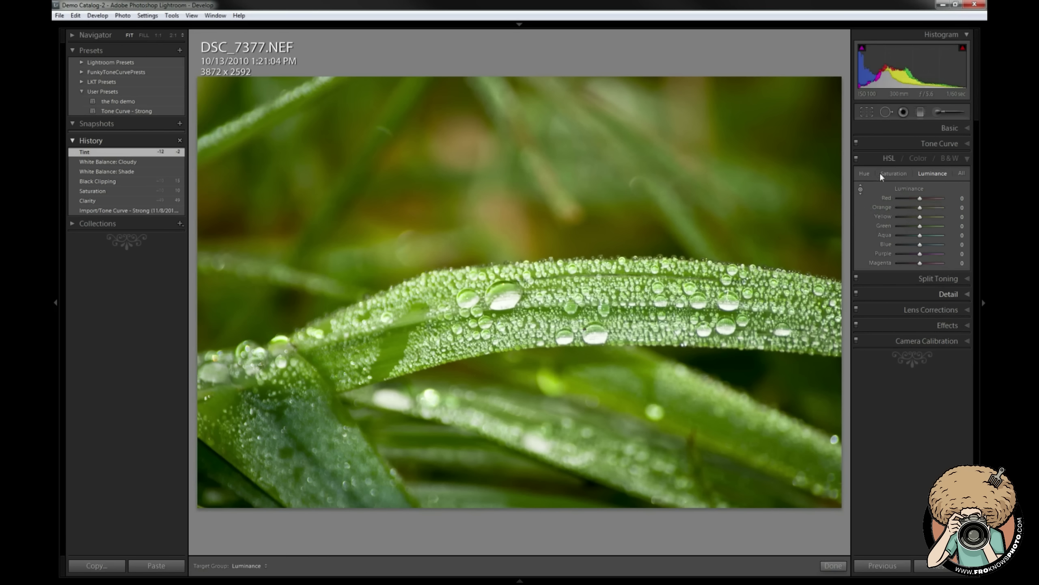
drag(401, 337, 401, 363)
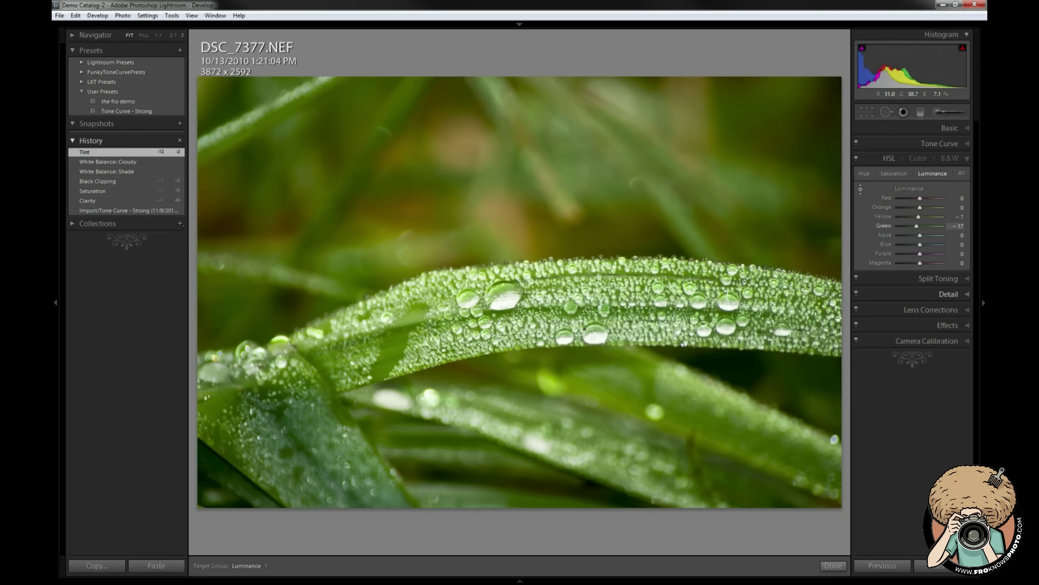
mouse_move(555, 382)
mouse_down()
mouse_move(555, 413)
mouse_move(555, 384)
mouse_up()
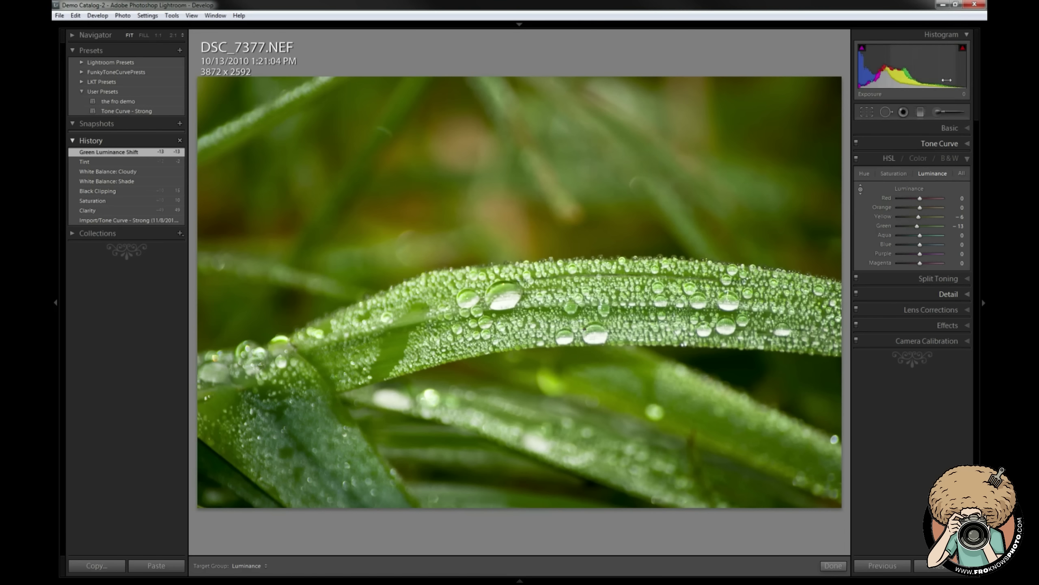
Step: Set the photo's Exposure to +0.69 and Brightness to +29
click(966, 129)
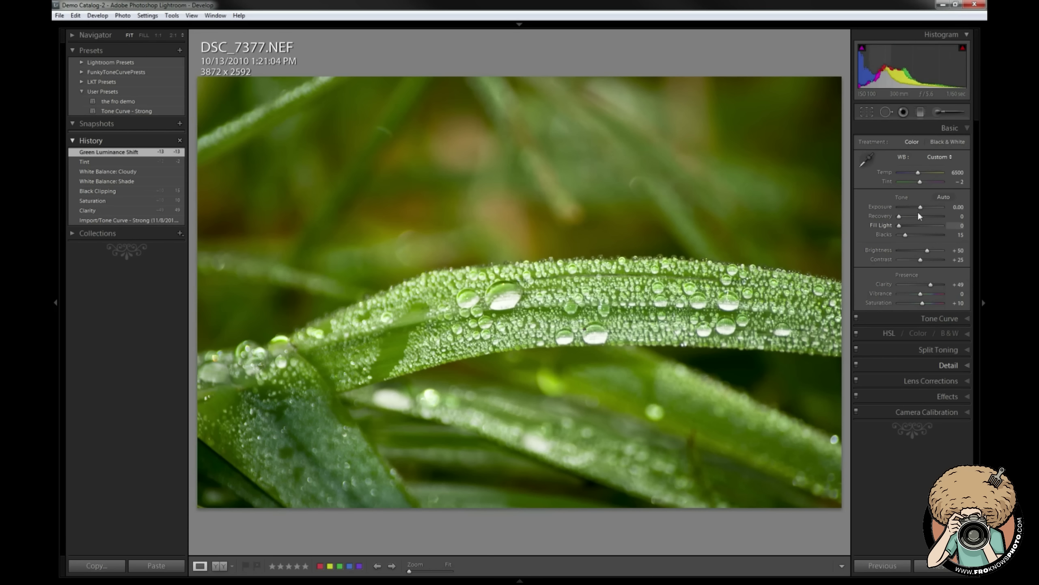
drag(921, 207, 925, 208)
click(920, 251)
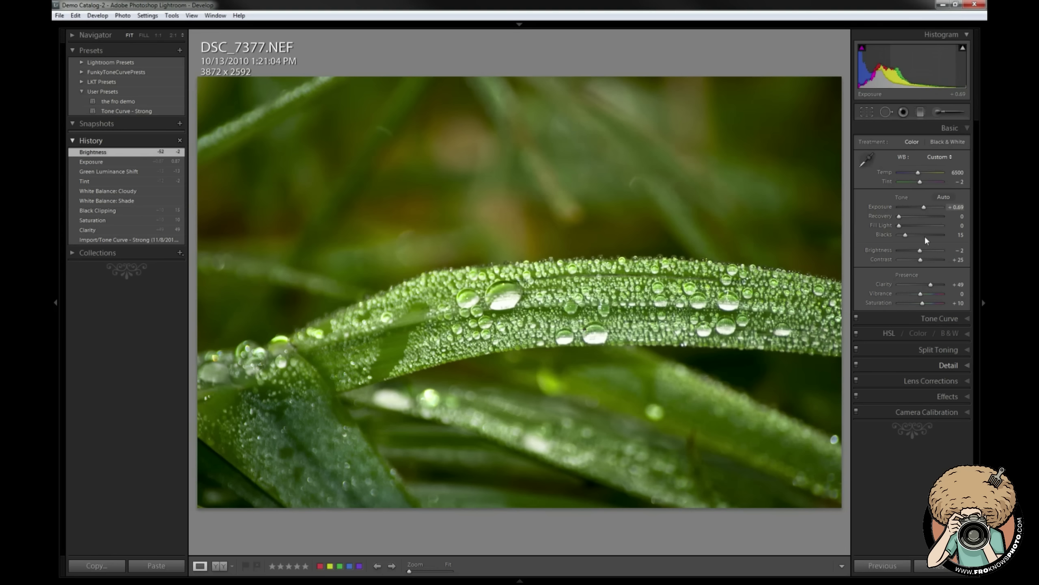
drag(922, 251, 926, 249)
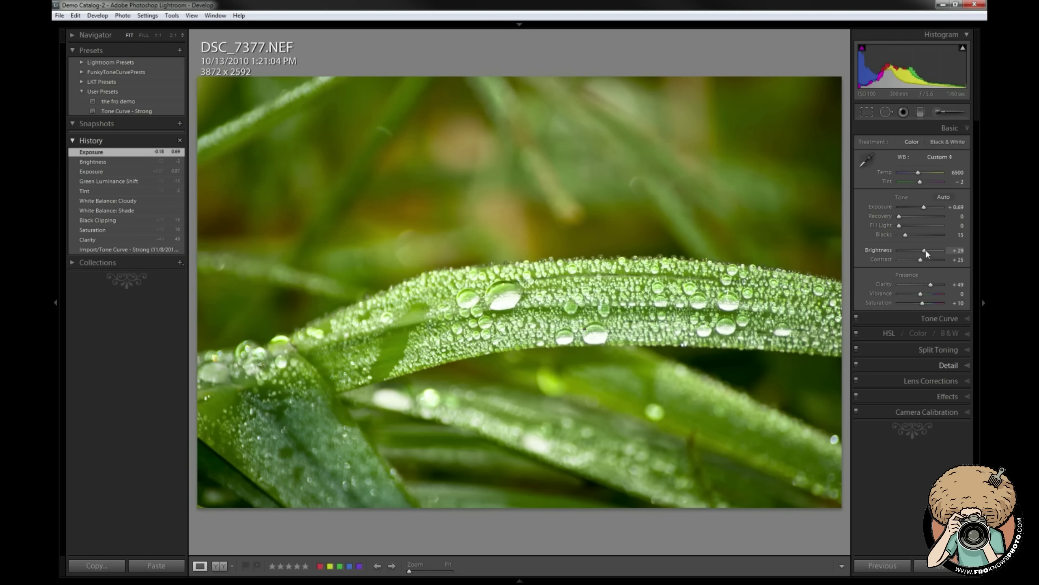
Step: Compare the original import state with the latest brightness edit in the history, ending on the edited version
click(141, 259)
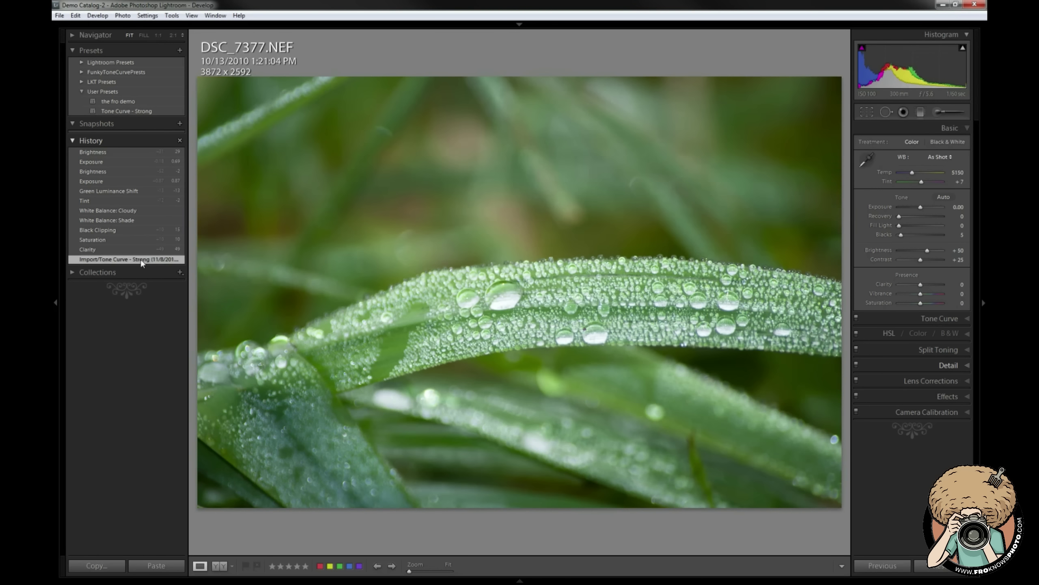
click(151, 152)
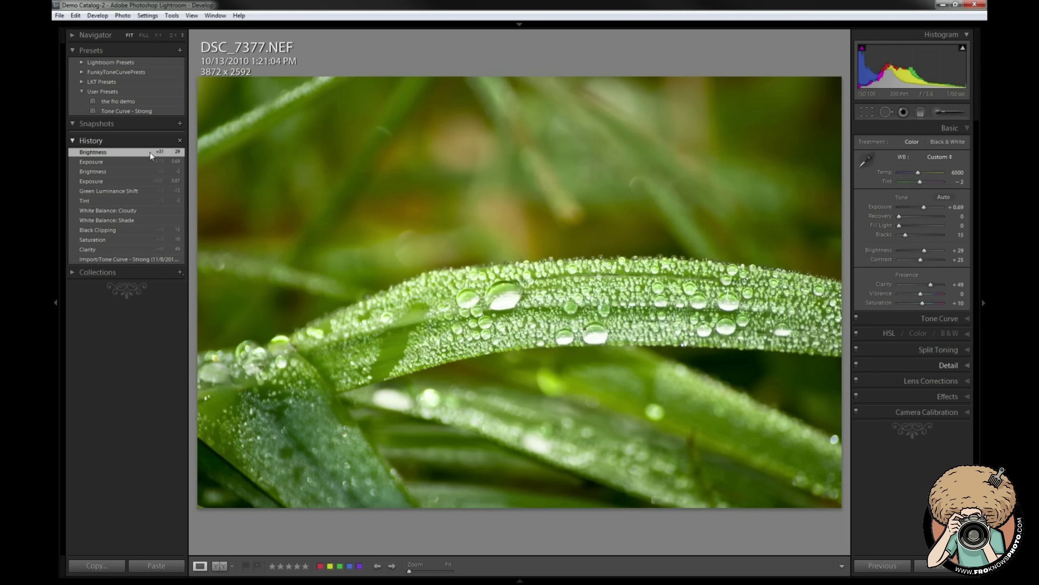
click(143, 259)
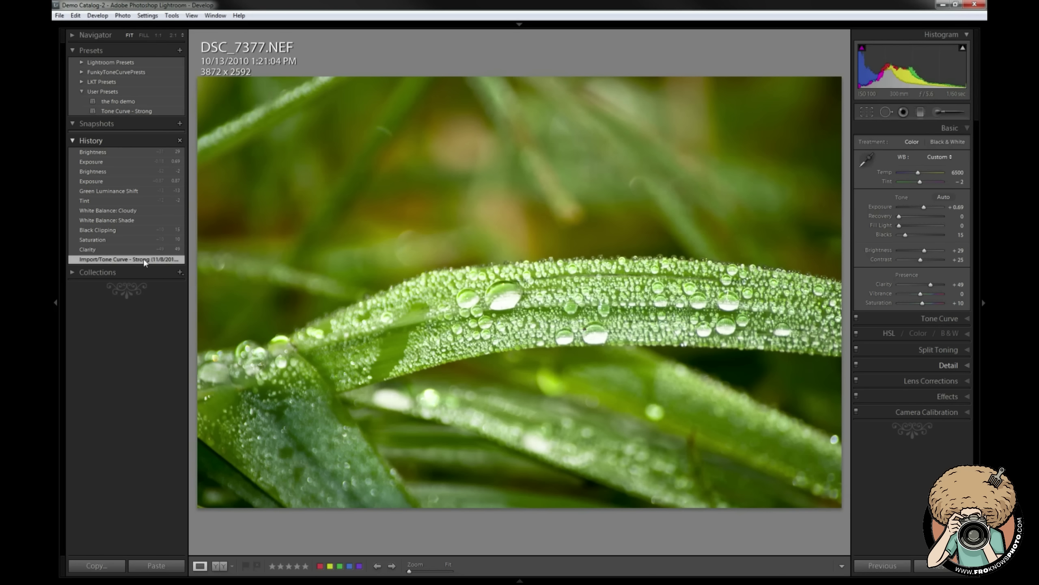
click(144, 152)
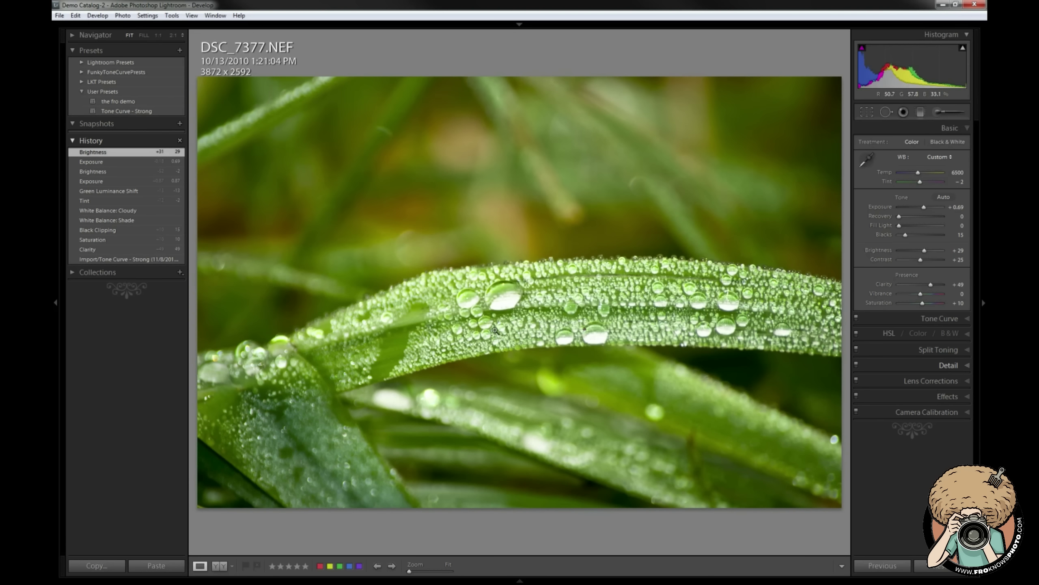
Step: Sharpen the photo with Amount 69, Radius 0.6 and Masking 9, judging the water droplets at 1:1
click(963, 383)
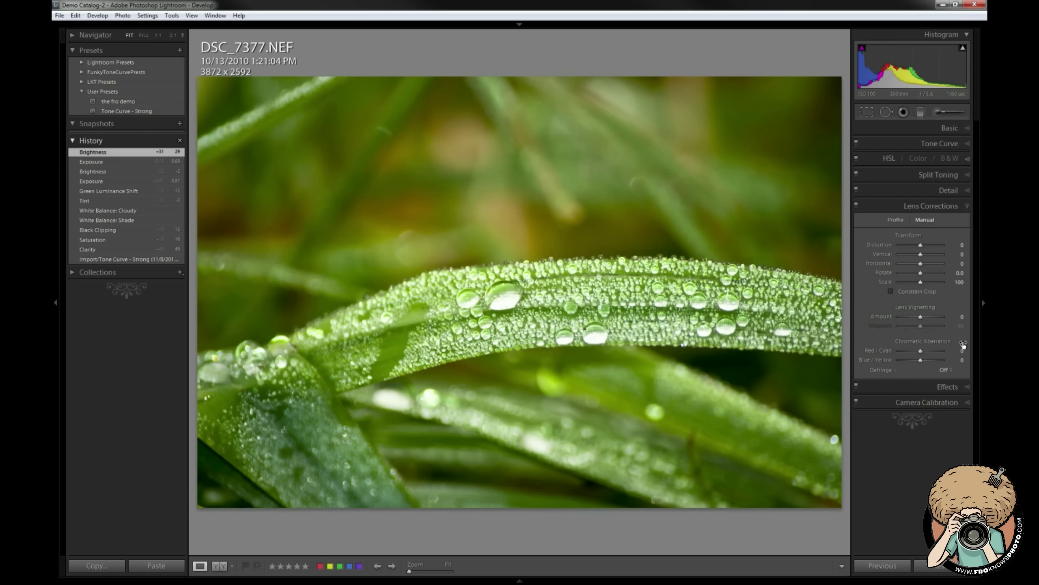
click(964, 191)
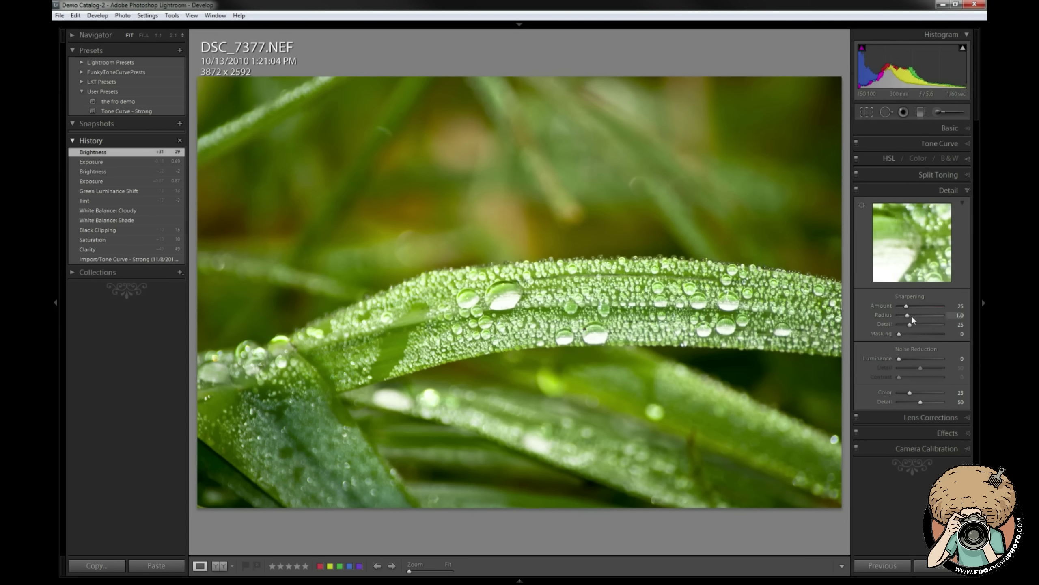
drag(908, 305, 921, 306)
key(z)
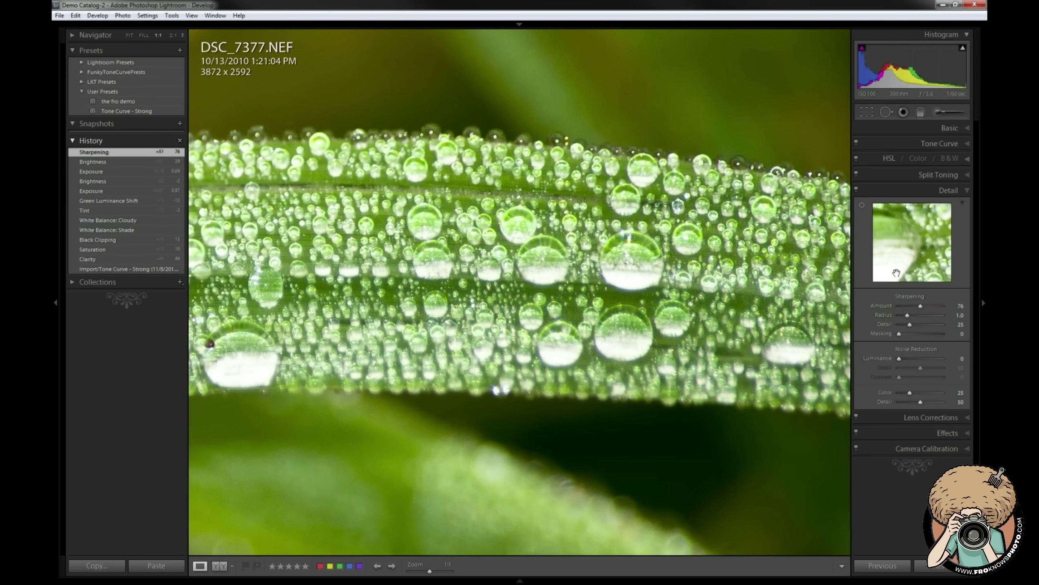
drag(213, 320, 728, 250)
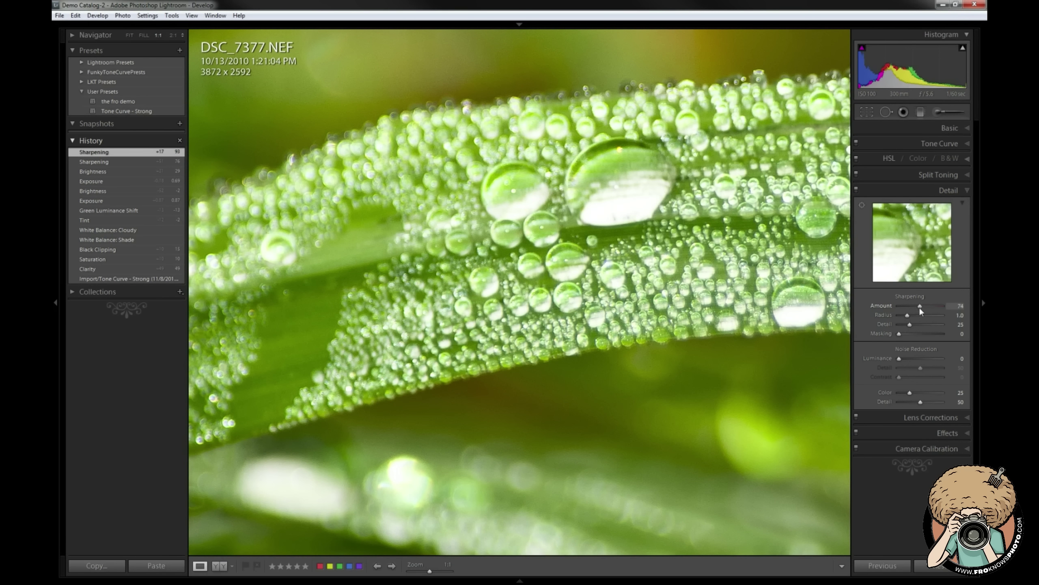
drag(919, 306, 950, 335)
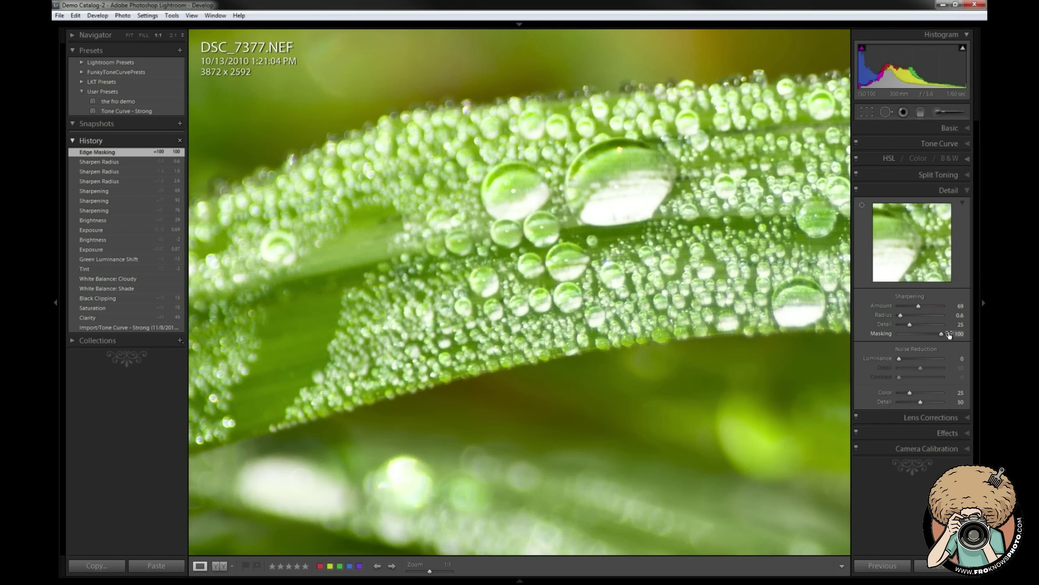
click(949, 335)
text(9)
key(Return)
click(566, 299)
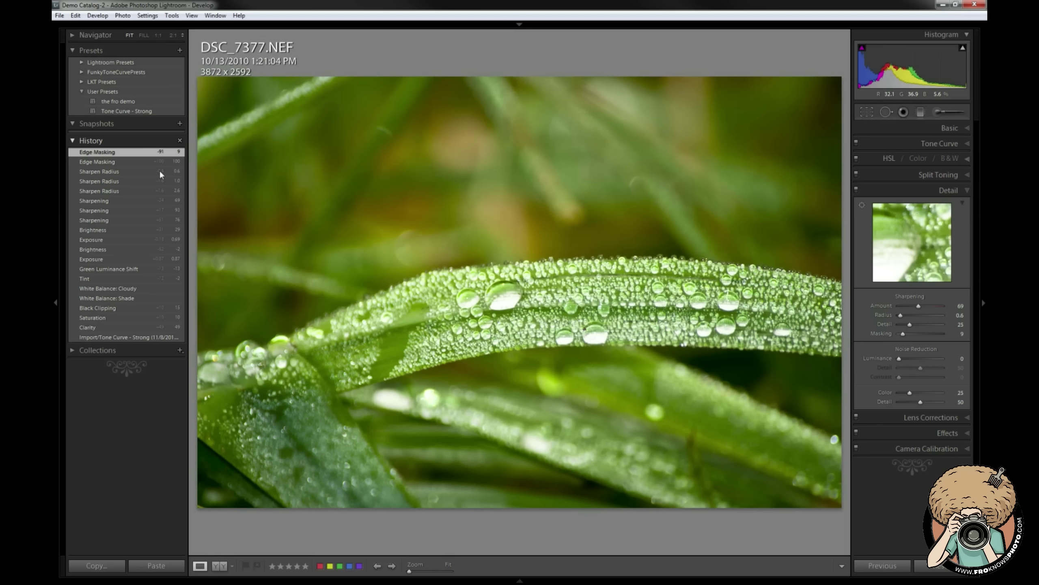
Step: Compare the import state with the sharpened version, and review the tone curve and basic settings
click(156, 337)
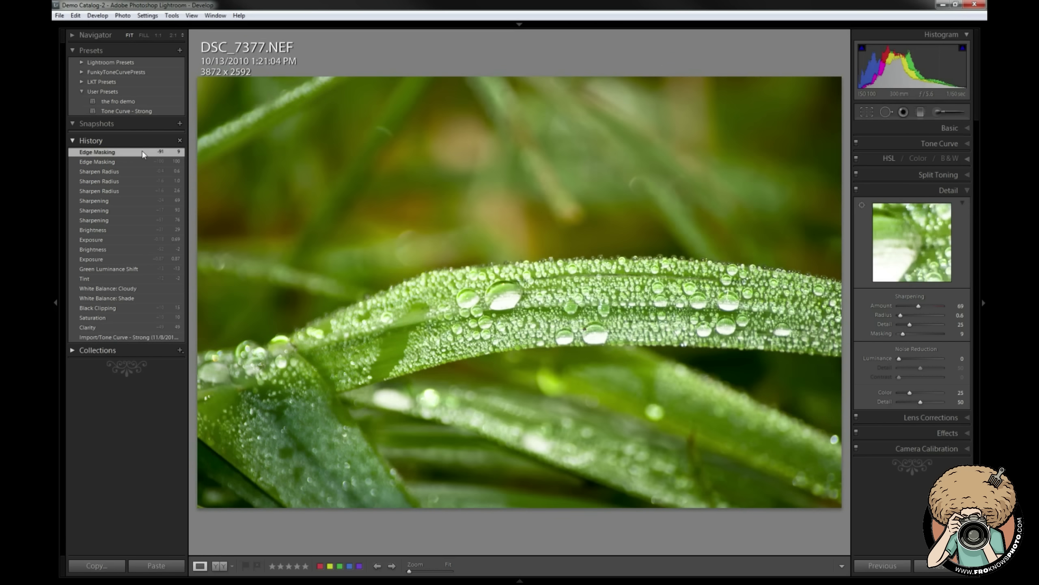
click(966, 175)
click(967, 143)
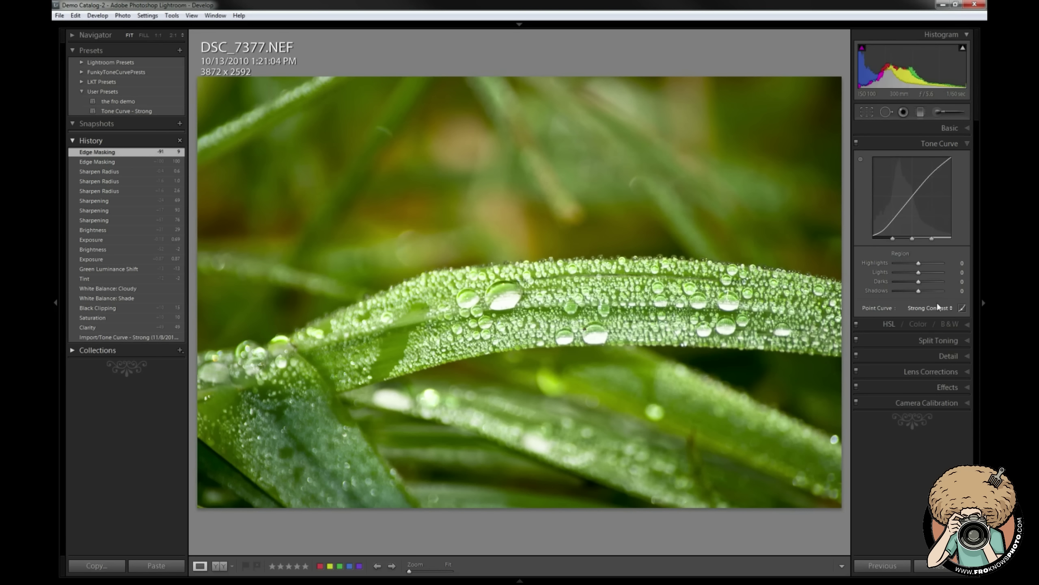
click(949, 129)
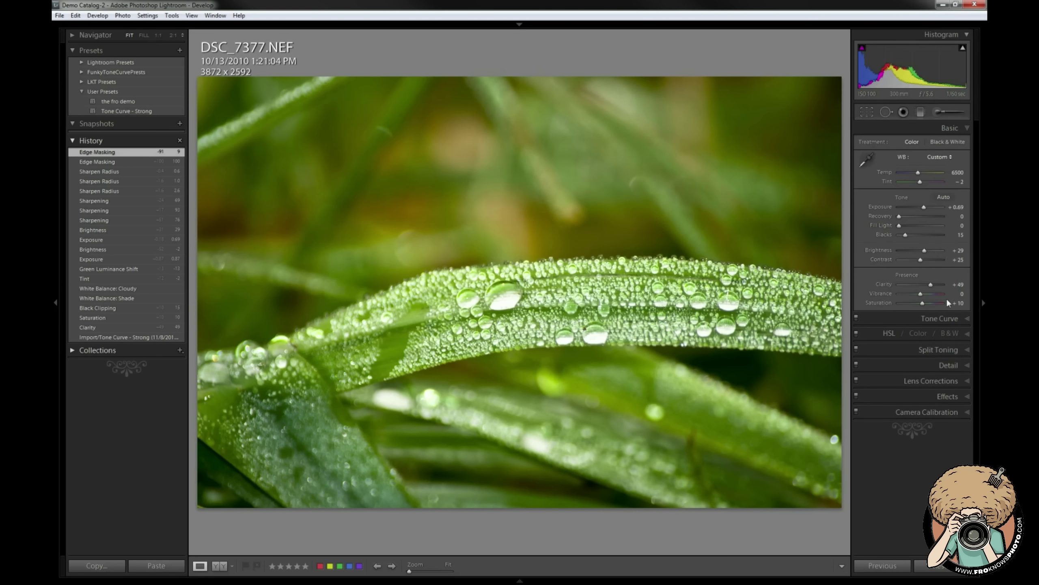
Step: Save the current edit as a snapshot named #1
click(179, 124)
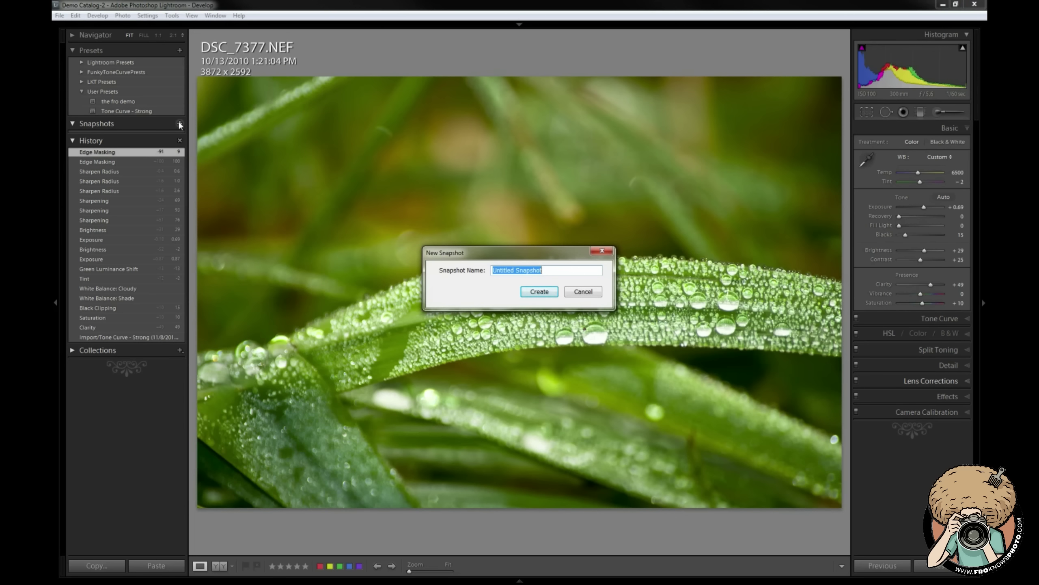
text(#1)
key(Return)
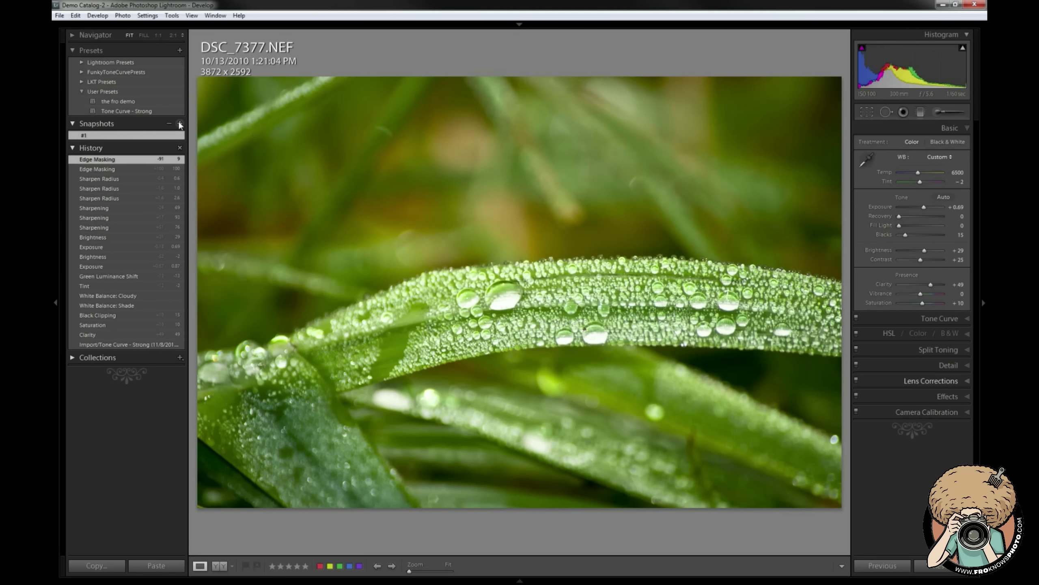
Step: Change the camera calibration profile to Camera Landscape
click(947, 411)
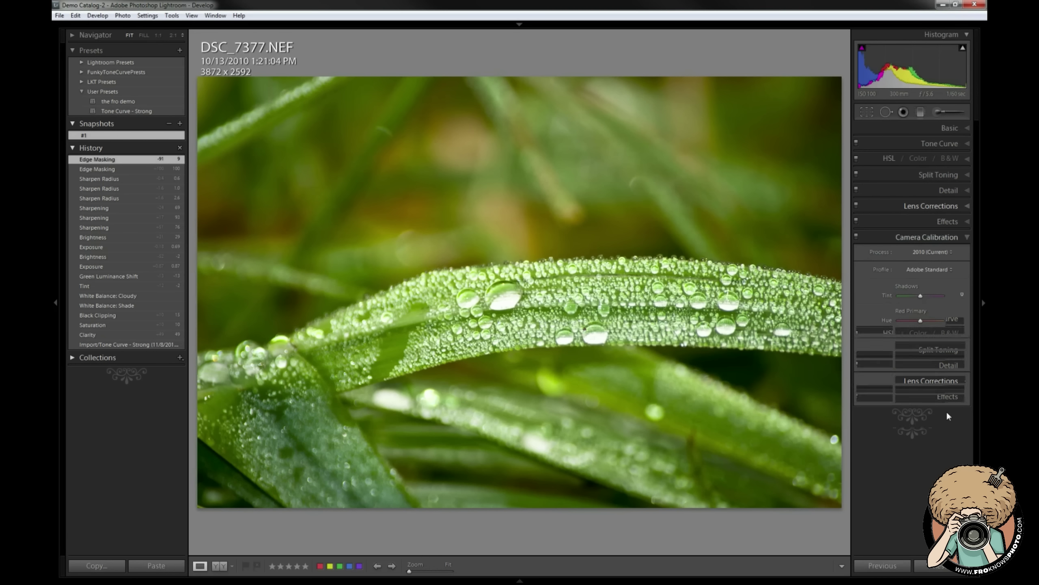
click(941, 270)
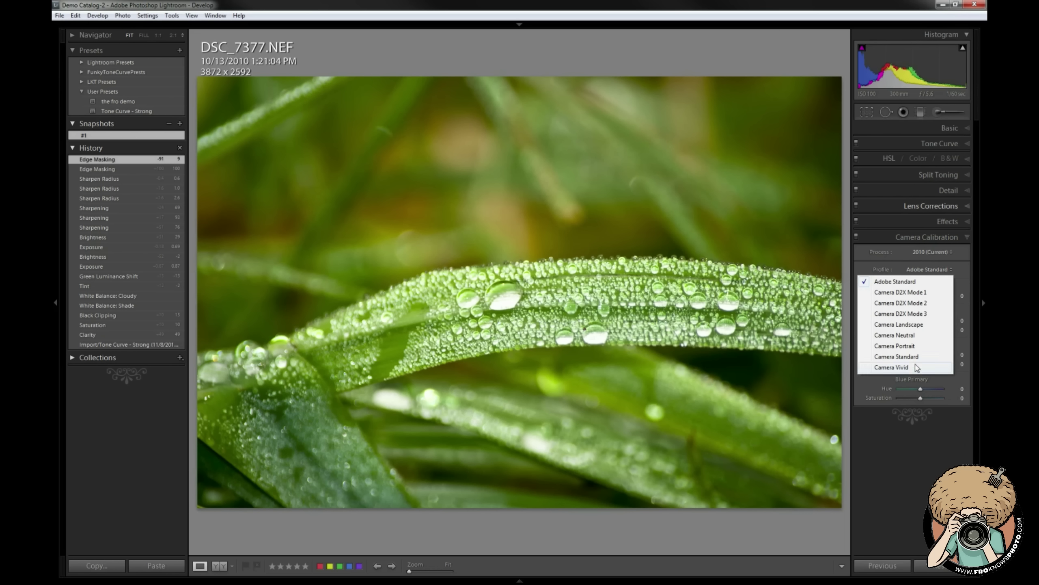
click(914, 324)
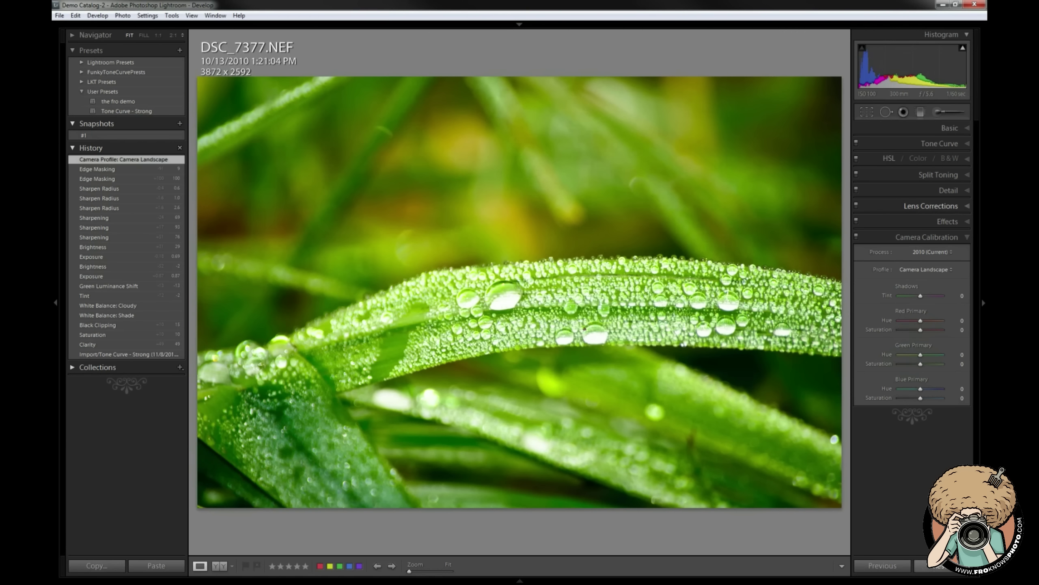
Step: Reset all develop settings of the photo
click(937, 566)
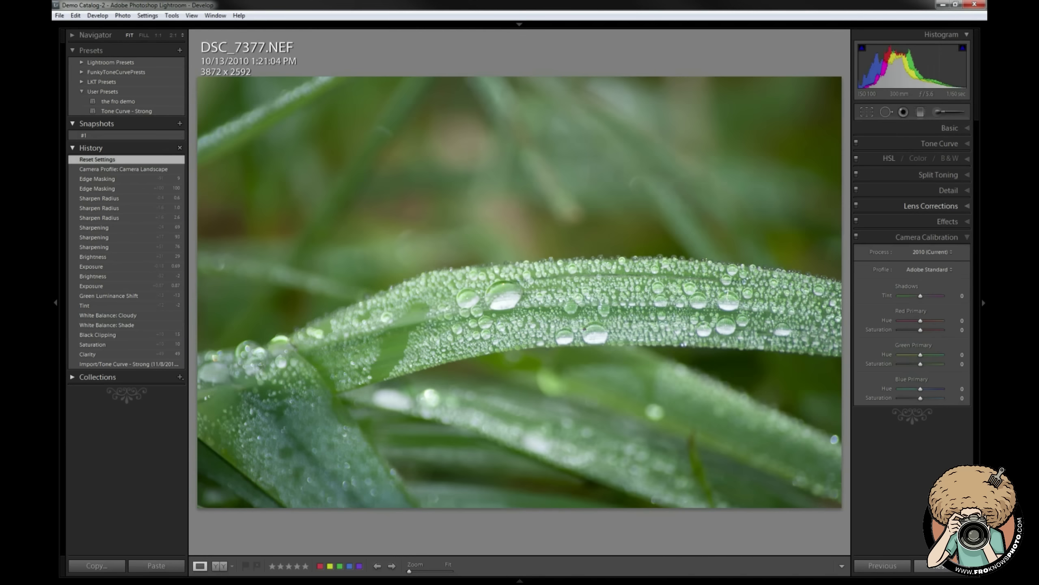
Step: Try the Camera Vivid calibration profile on the reset photo, and undo it
click(937, 270)
click(931, 367)
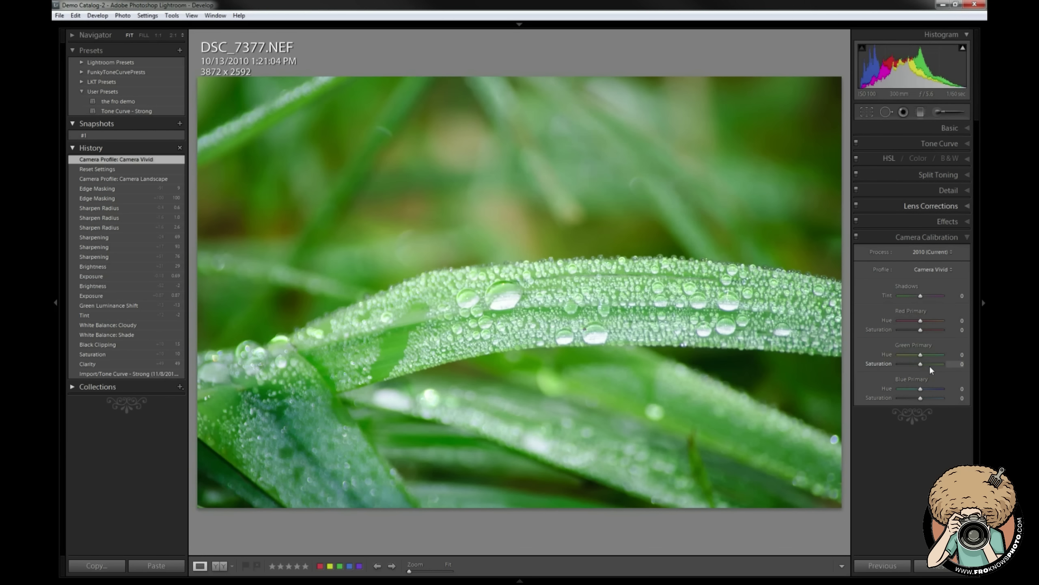
key(ctrl+z)
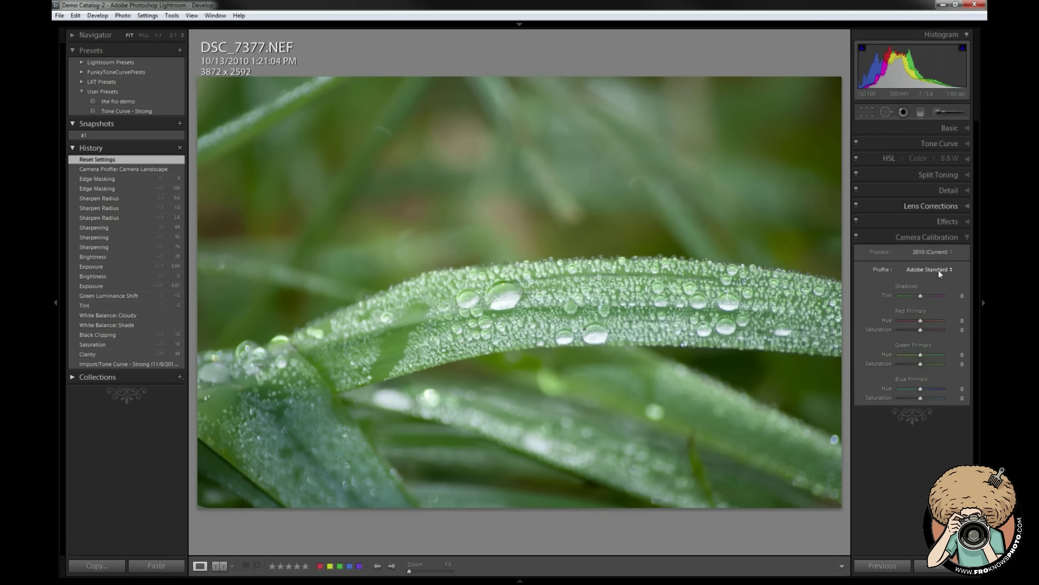
Step: Set the photo's camera calibration profile to Camera Landscape
click(939, 270)
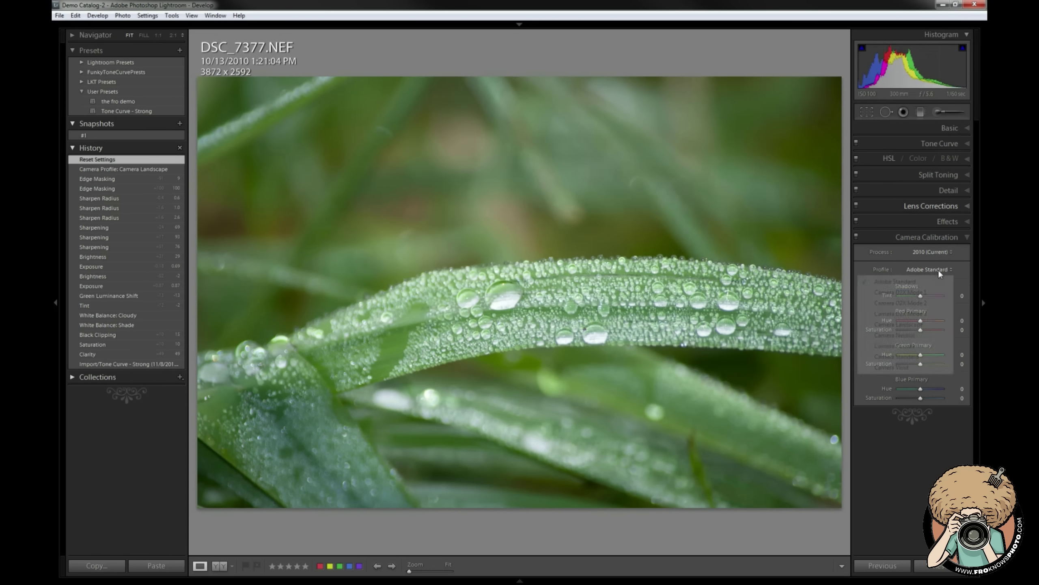
click(934, 326)
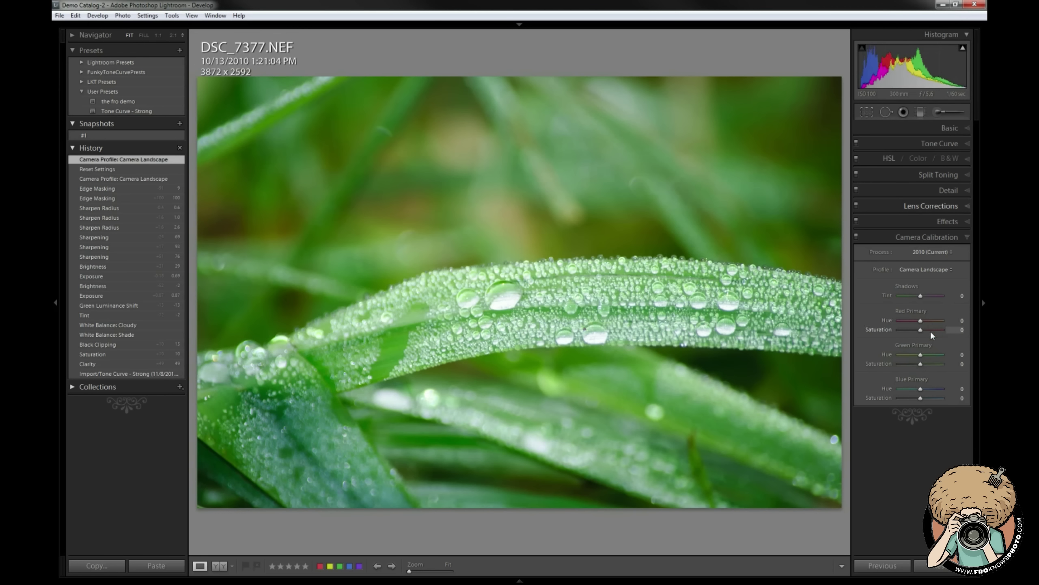
Step: Raise the photo's exposure to +0.51 and set its brightness to +29
click(959, 141)
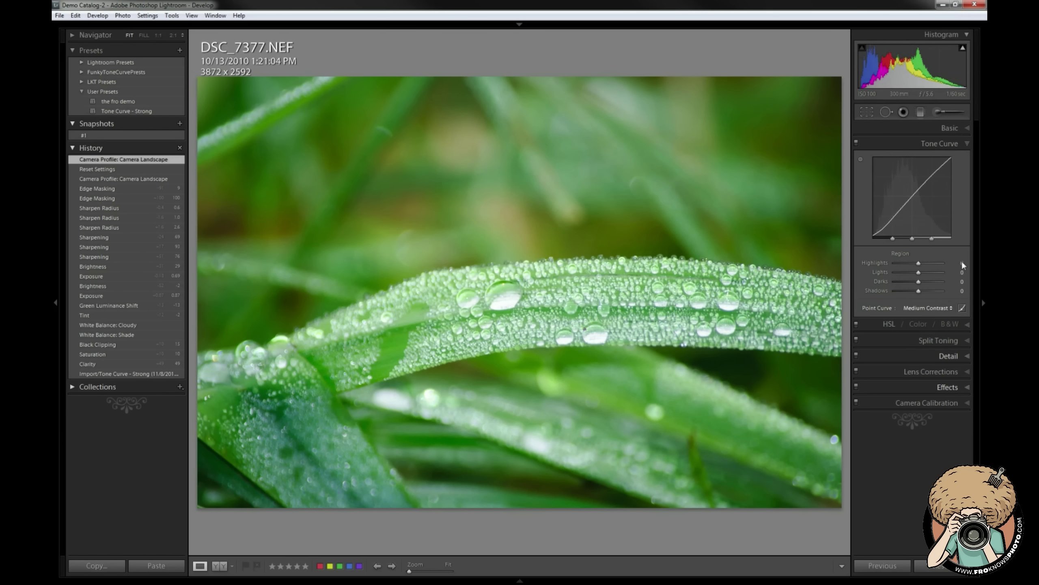
click(967, 130)
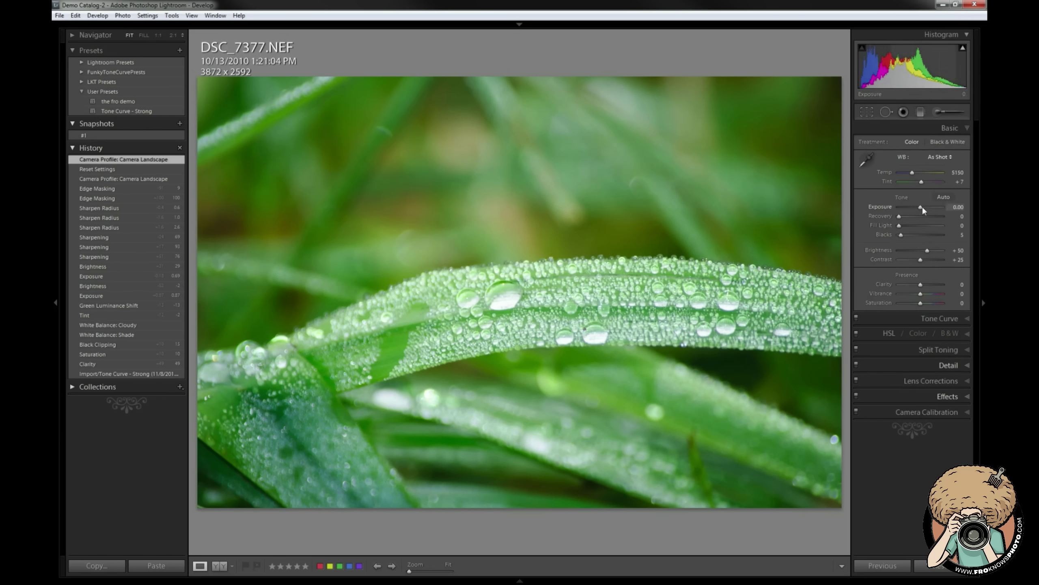
drag(923, 206, 924, 205)
drag(924, 247, 921, 247)
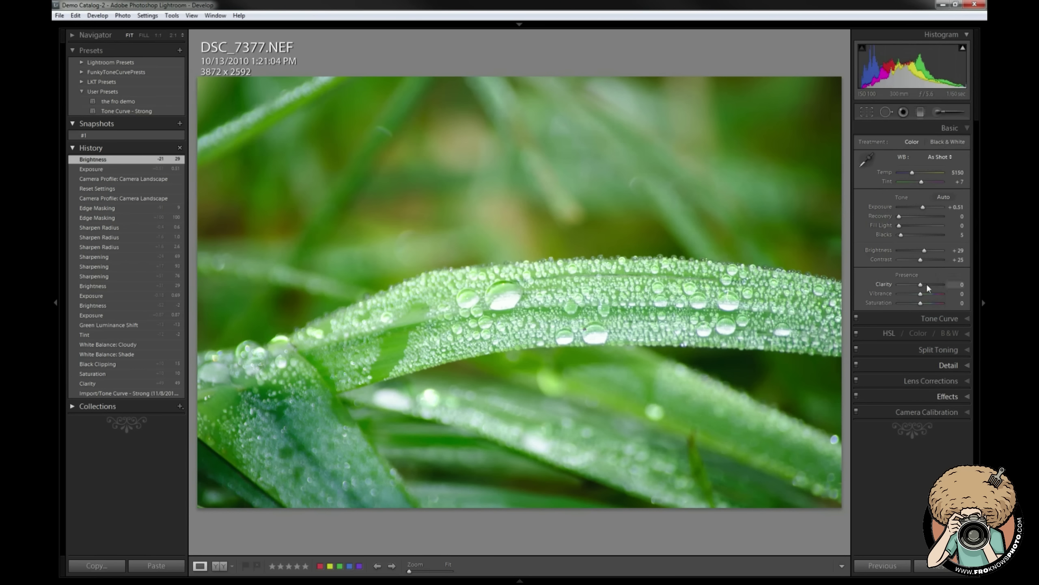
Step: Set the photo's clarity to +31, saturation to +10 and blacks to 13
drag(927, 283, 927, 283)
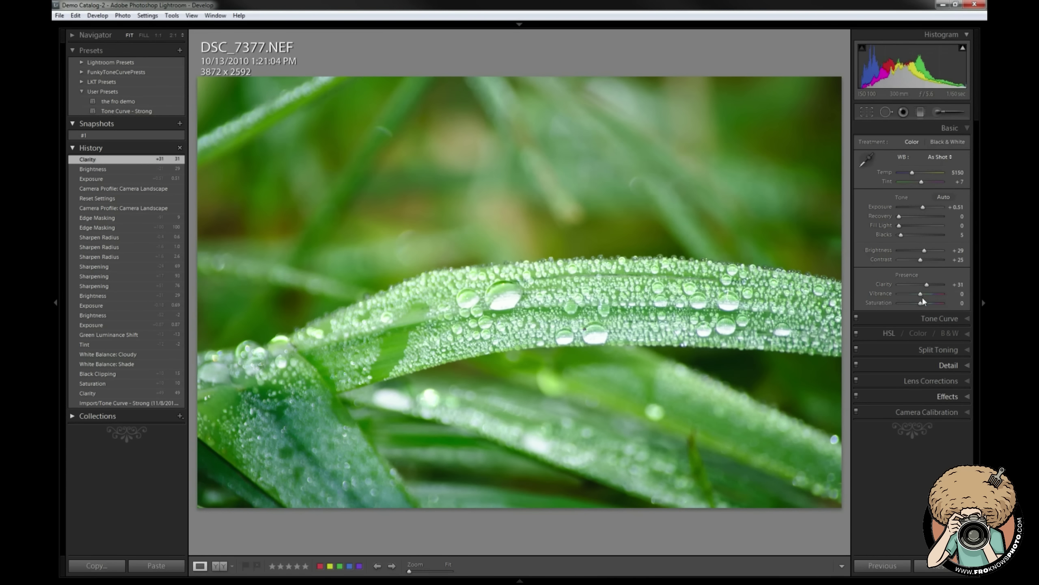
click(953, 303)
text(10)
key(Return)
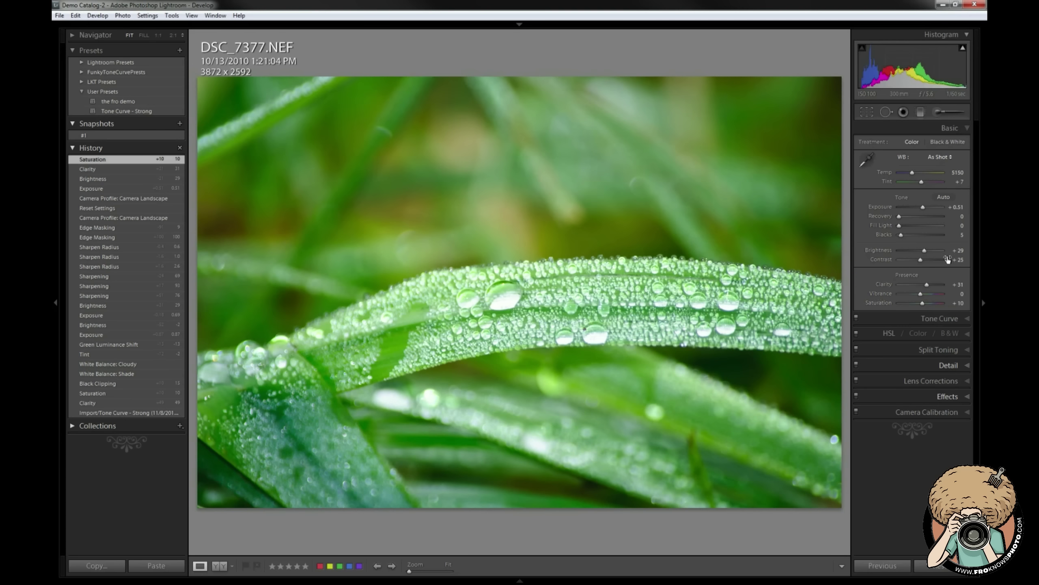
drag(903, 237, 905, 238)
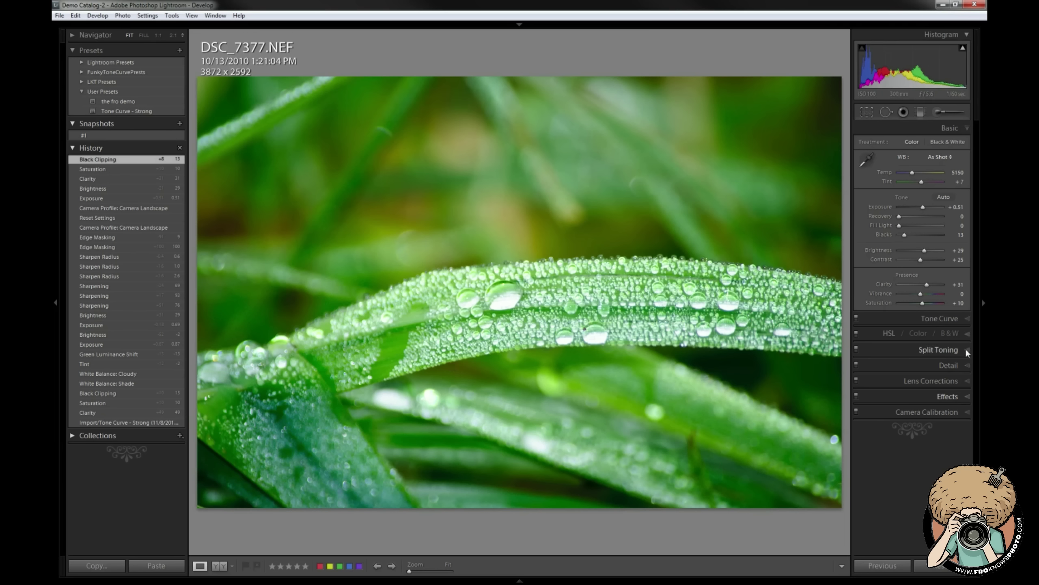
Step: Change the tone curve's point curve to Strong Contrast
click(968, 319)
click(950, 308)
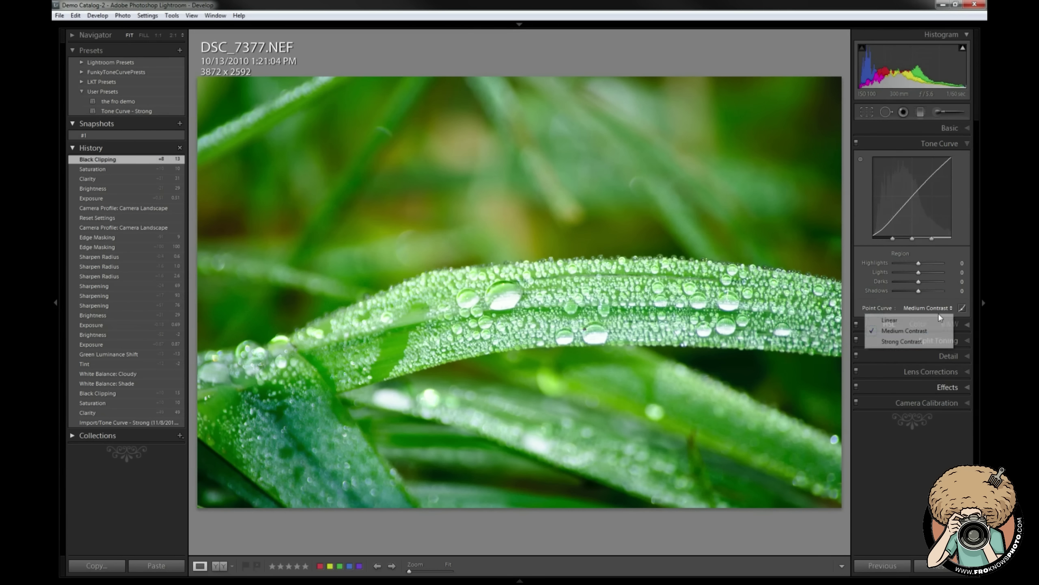
click(921, 344)
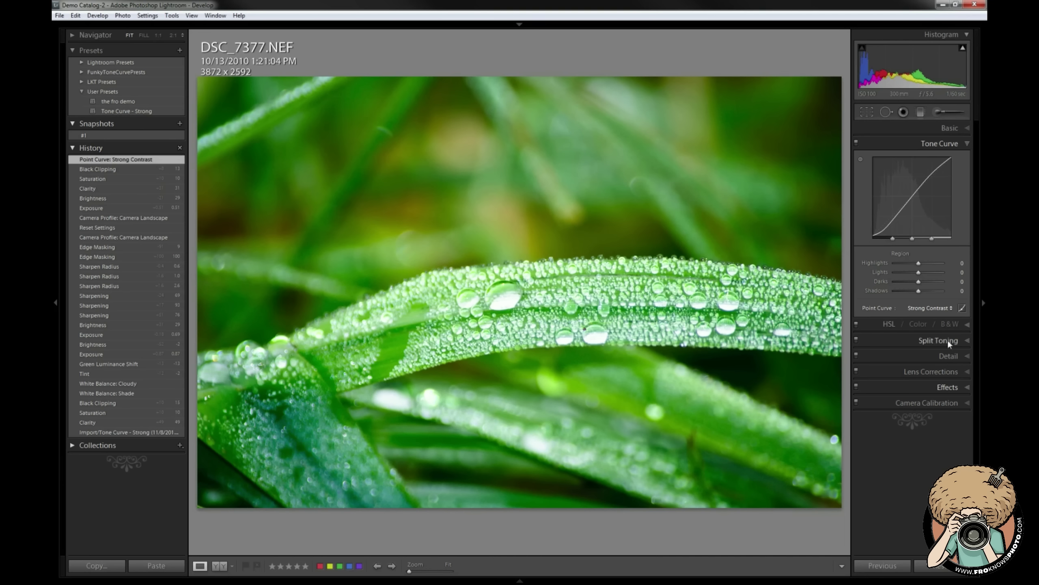
Step: Set the sharpening amount to 59 and radius to 0.8, and inspect the dewdrops along the leaf at 1:1
click(966, 372)
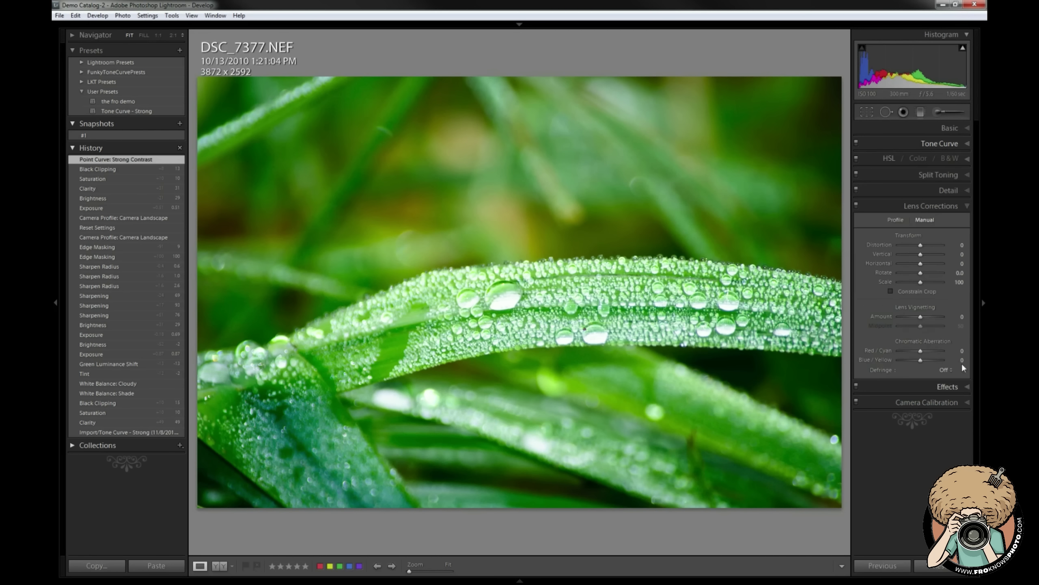
click(948, 190)
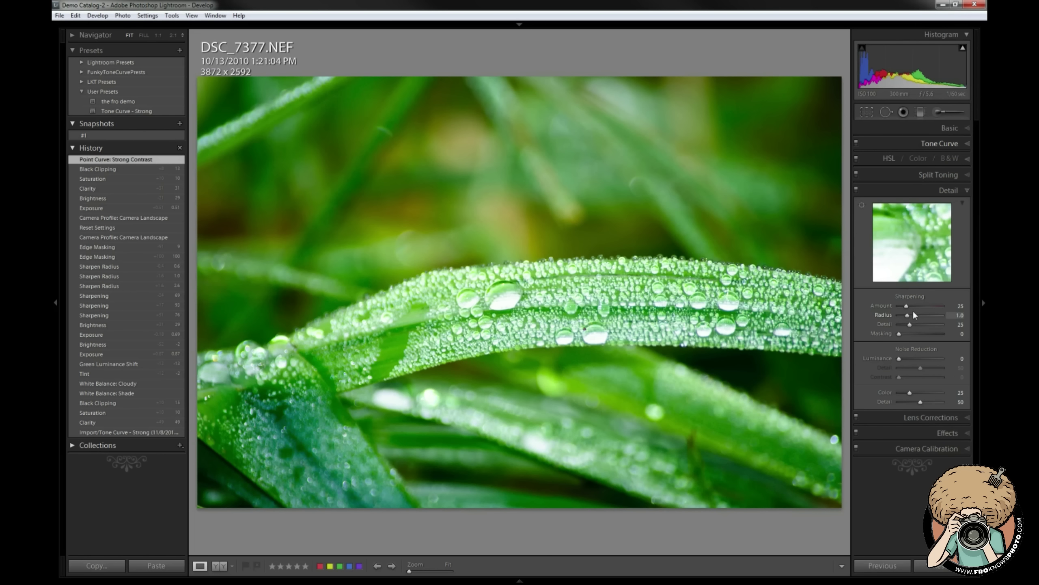
drag(916, 305, 916, 305)
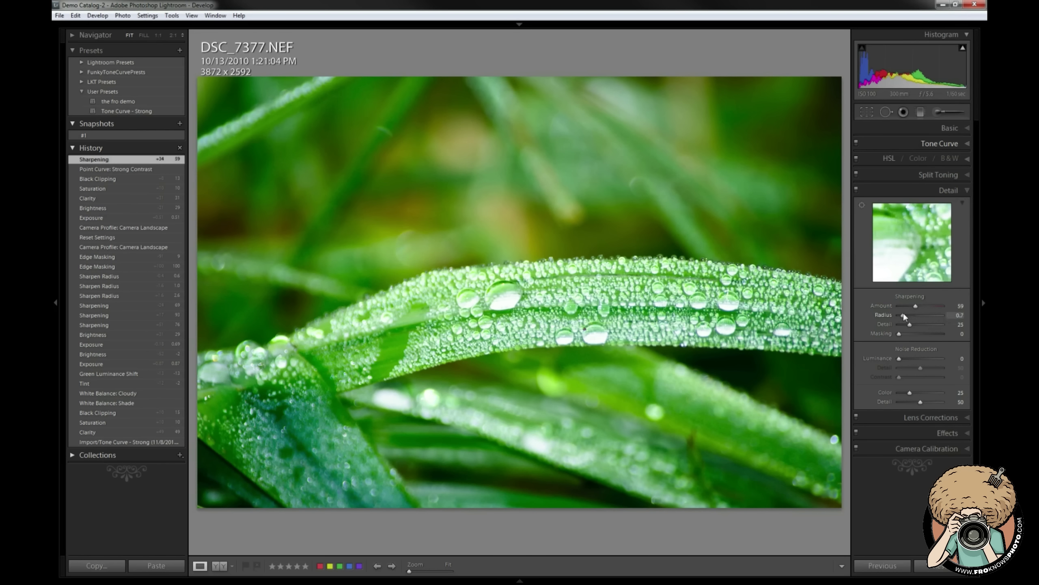
drag(903, 314, 904, 314)
click(495, 404)
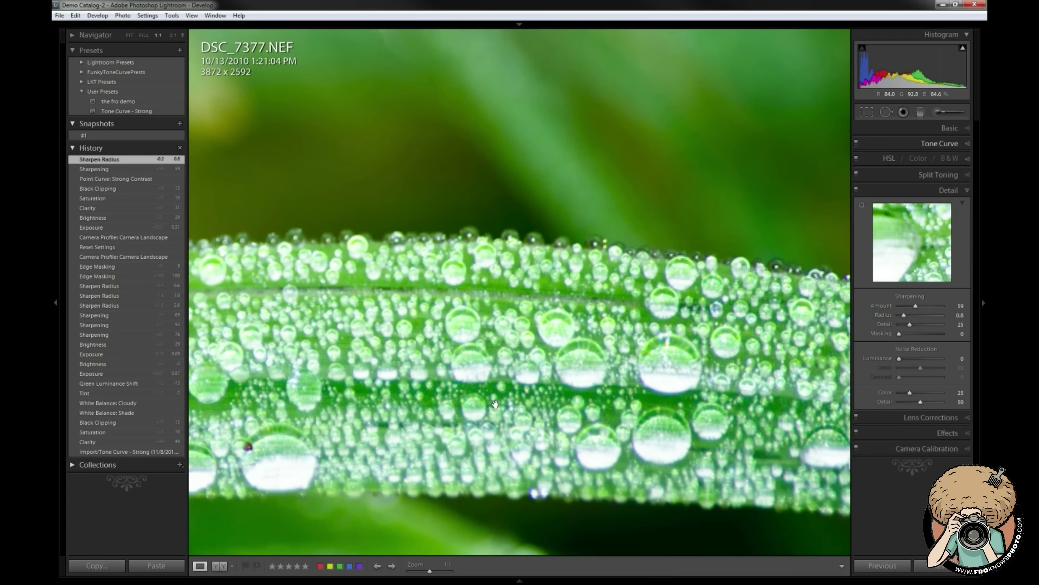
drag(495, 404, 665, 301)
drag(393, 409, 523, 352)
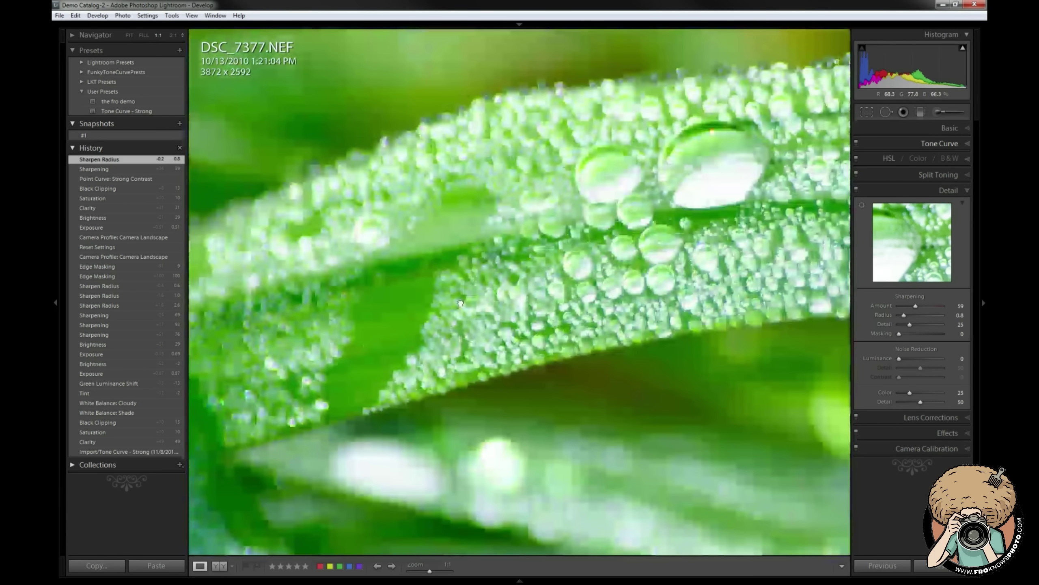
click(518, 333)
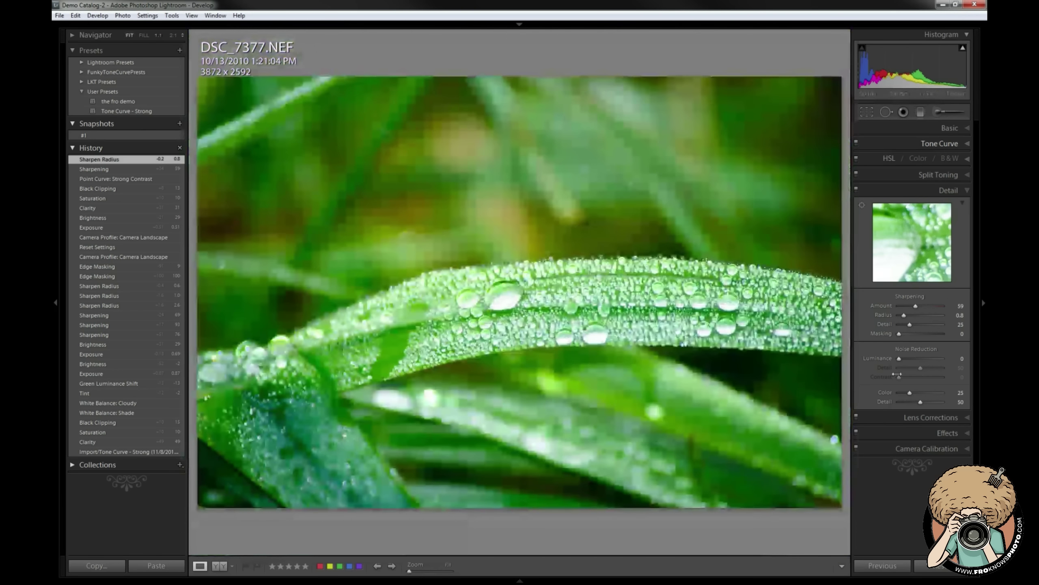
Step: Try a luminance noise reduction of 1, and reset it to its default
click(900, 357)
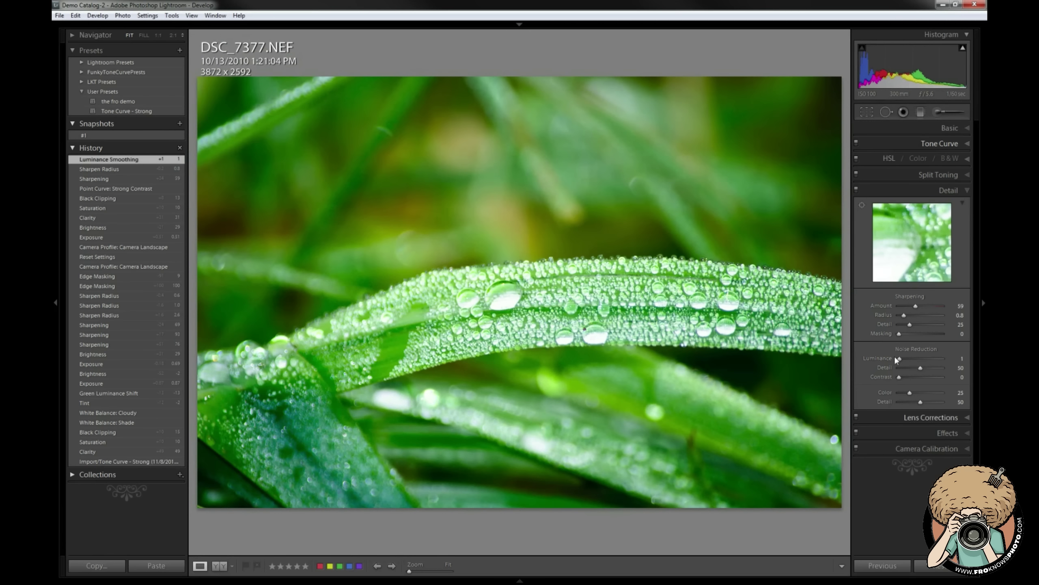
double_click(882, 355)
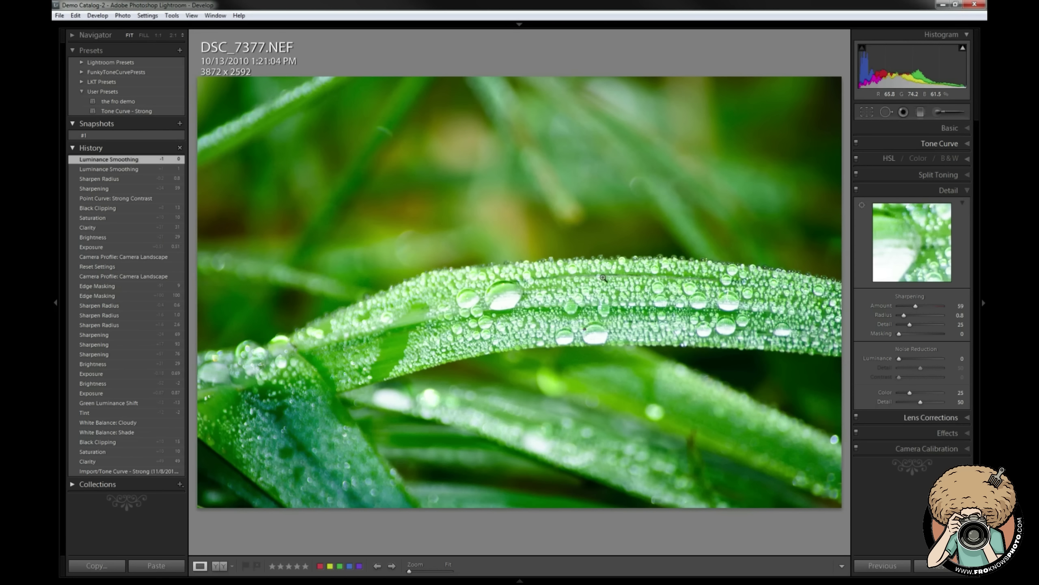
Step: Save the current edit as a snapshot named #2, and compare it with snapshot #1
click(180, 123)
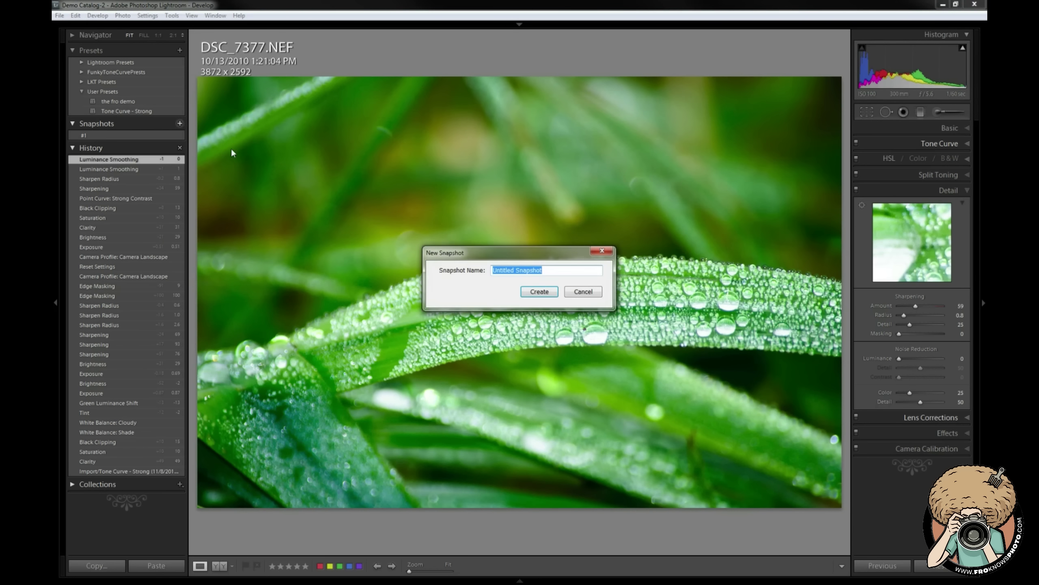
text(#2)
key(Return)
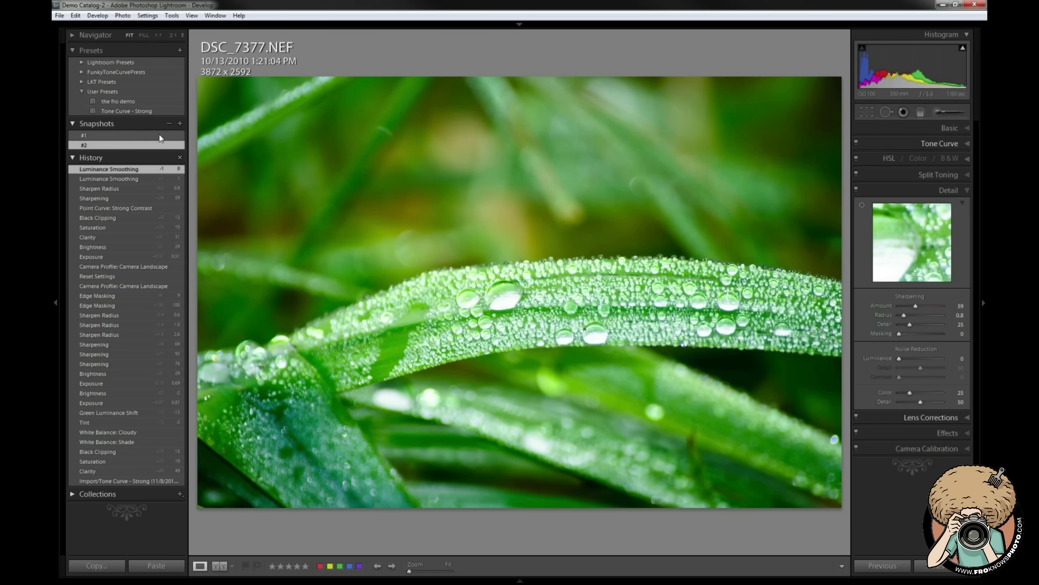
click(159, 135)
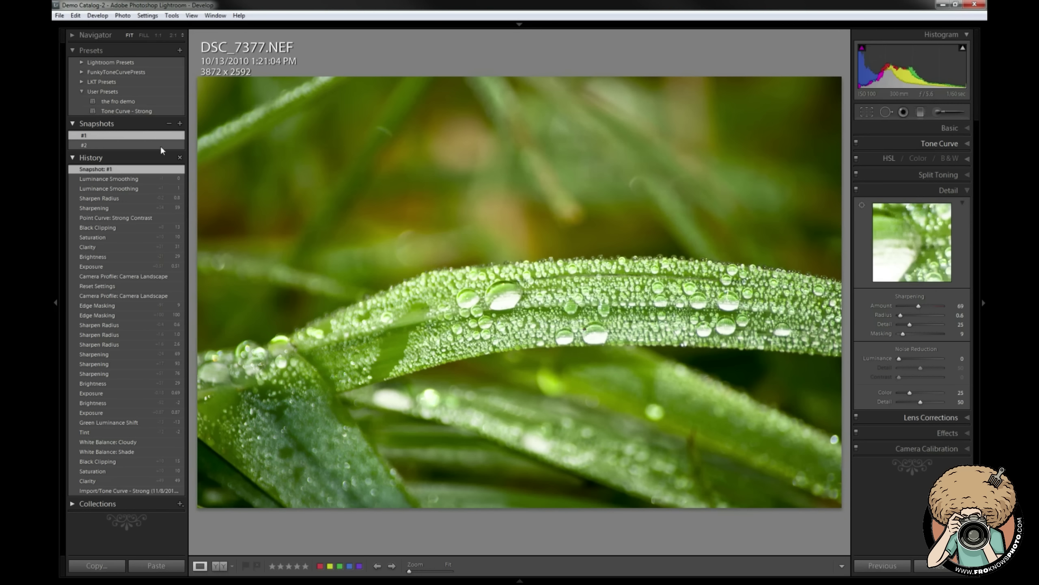
click(160, 146)
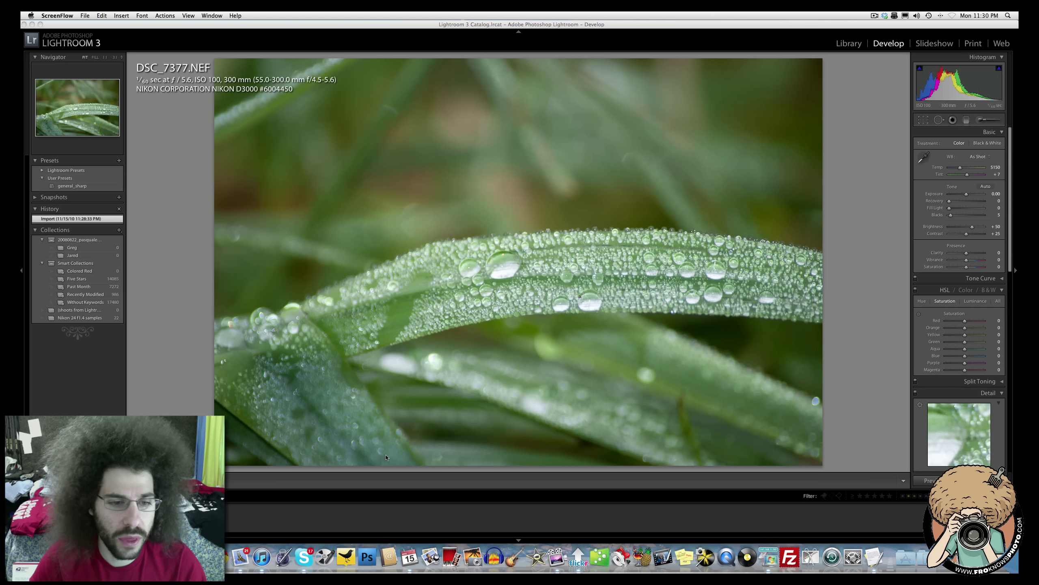
Step: Inspect the unedited grass photo up close, and set contrast to +100, blacks to 26 and exposure to -0.55
click(252, 438)
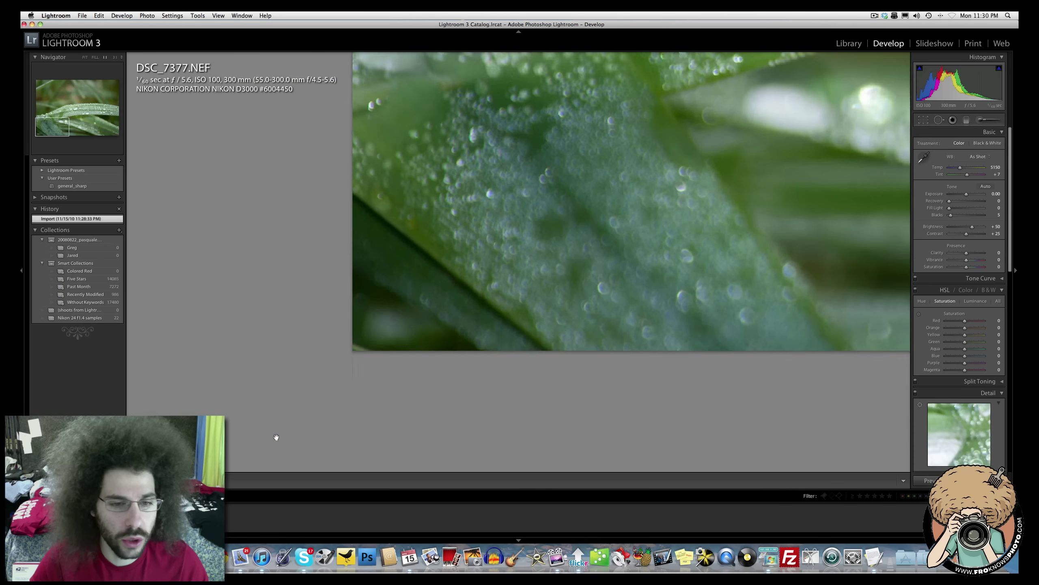
drag(273, 437, 407, 363)
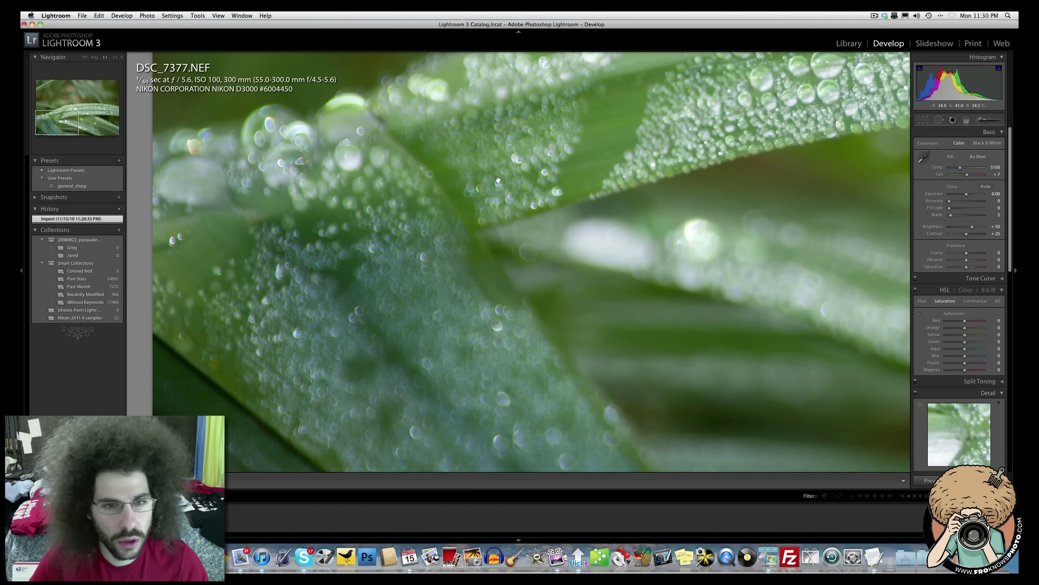
click(468, 302)
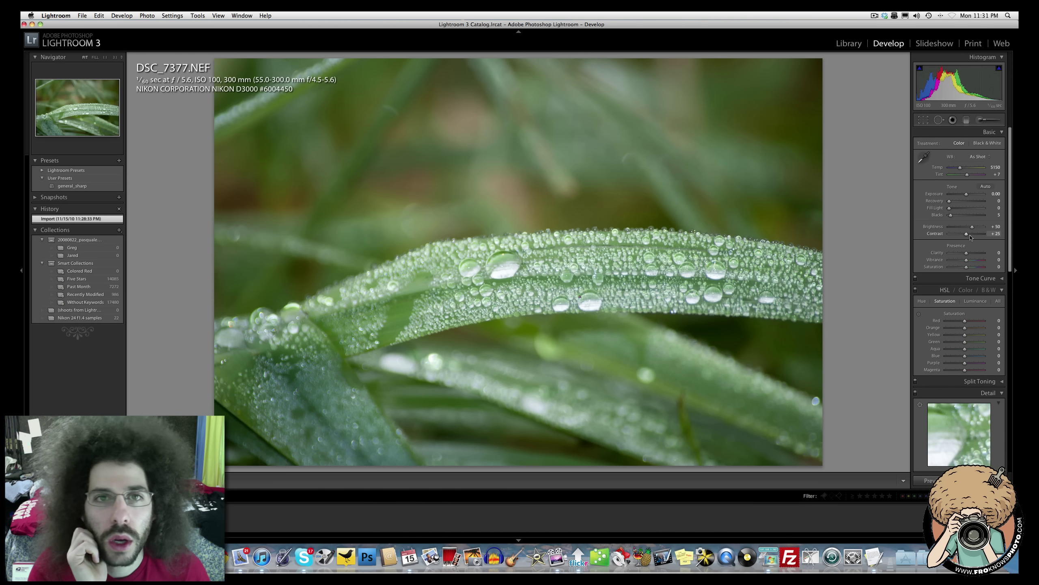
drag(971, 237, 1005, 237)
drag(951, 214, 964, 198)
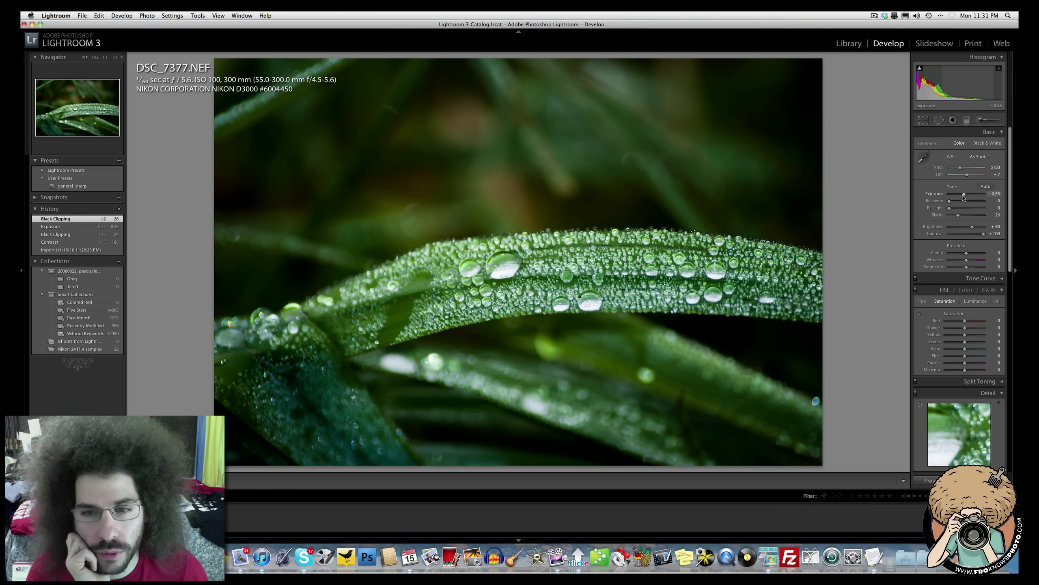
Step: Set clarity to +55, and check the dewdrops and the blurred background up close
drag(966, 253, 977, 255)
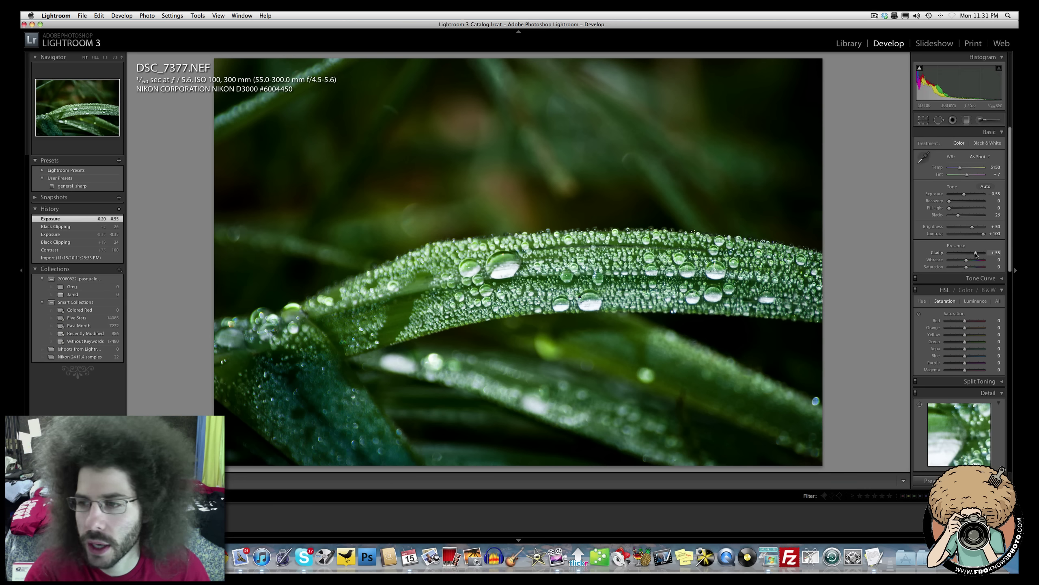
click(482, 258)
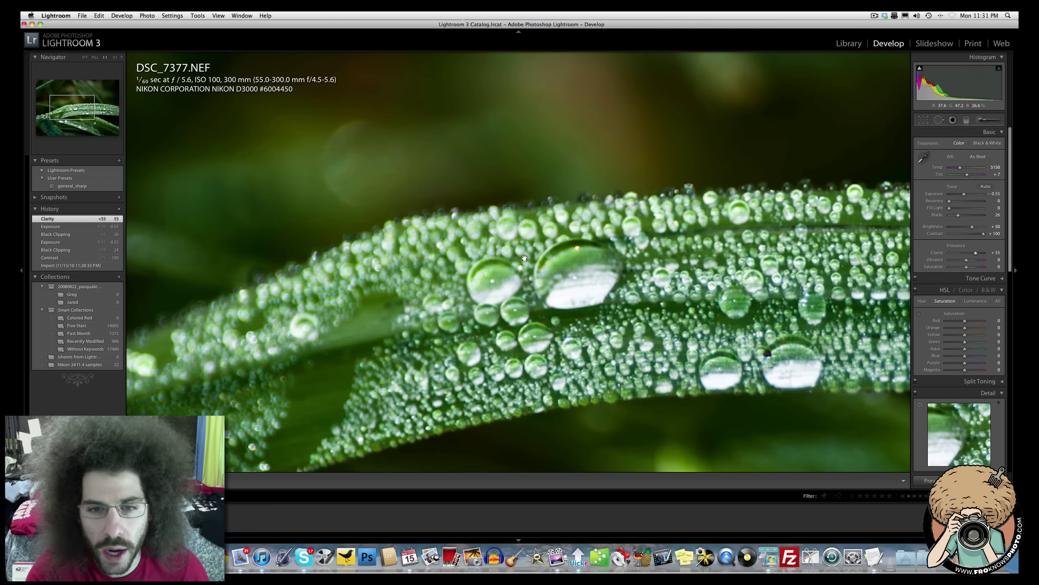
click(639, 260)
click(602, 252)
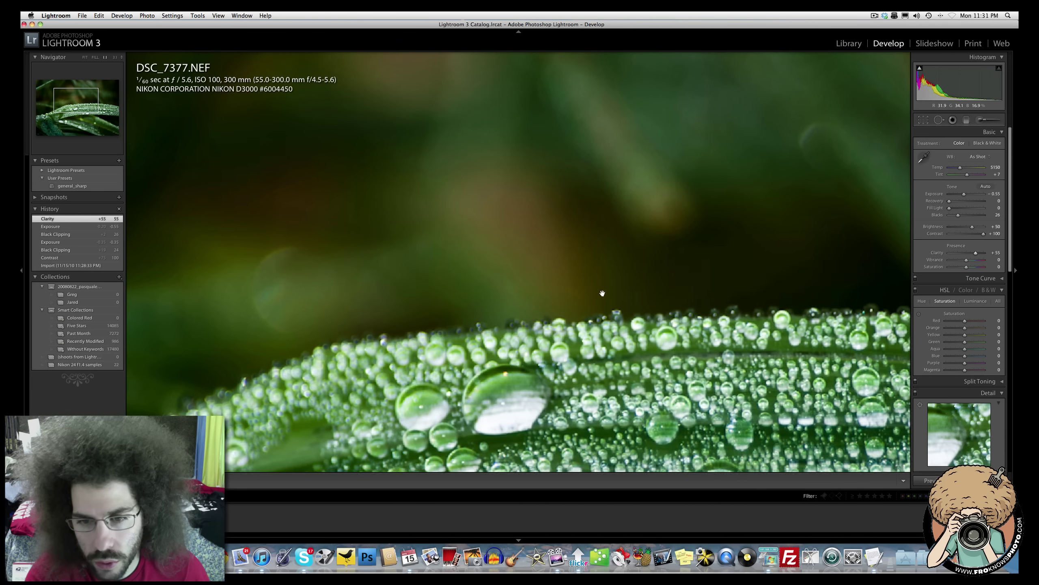
click(629, 352)
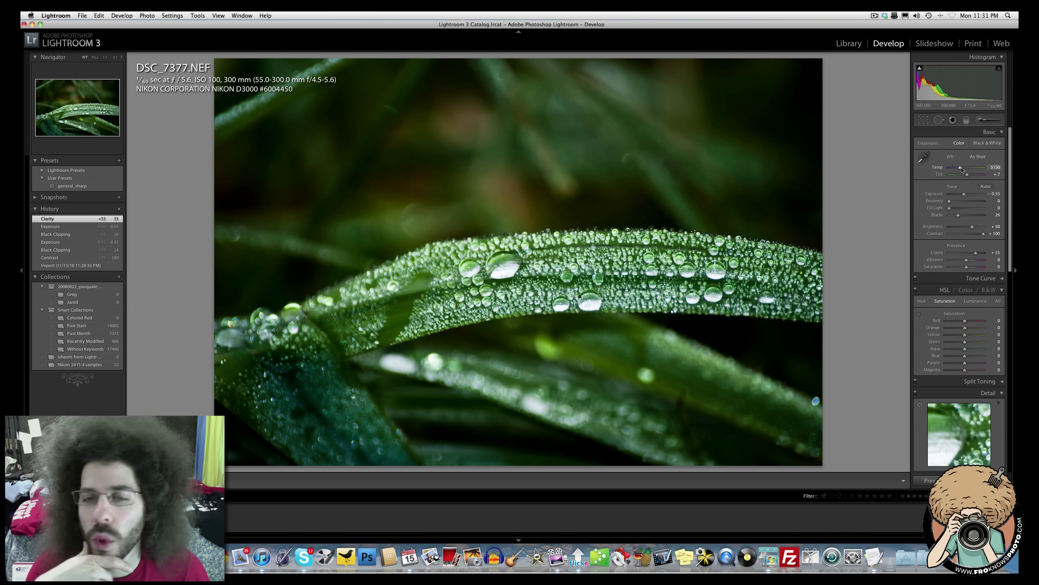
Step: Warm the white balance temperature to 5636, and set vibrance to +45 and saturation to +9
drag(962, 169, 971, 171)
key(super+z)
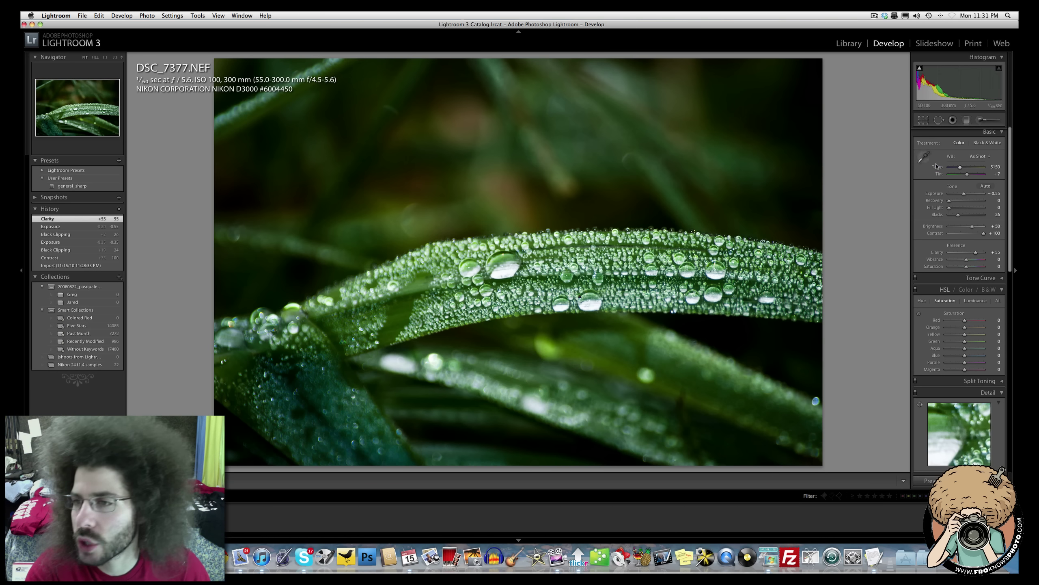
drag(960, 167, 962, 169)
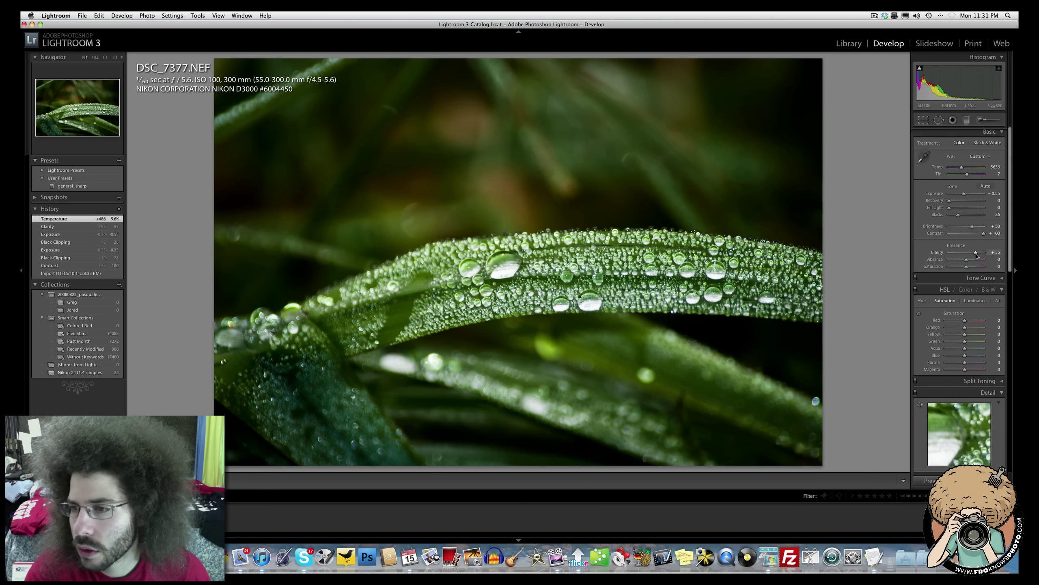
mouse_move(967, 259)
mouse_down()
mouse_move(981, 261)
mouse_move(968, 268)
mouse_up()
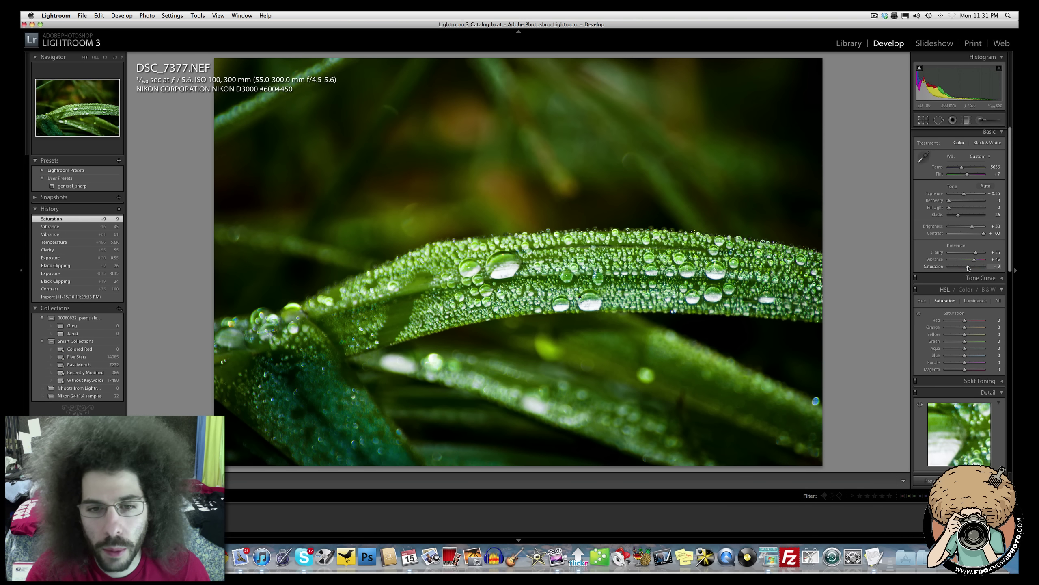
Step: Check the dewdrops up close, reset all settings to compare with the original, and restore the last saturation state from the edit history
click(473, 271)
click(526, 257)
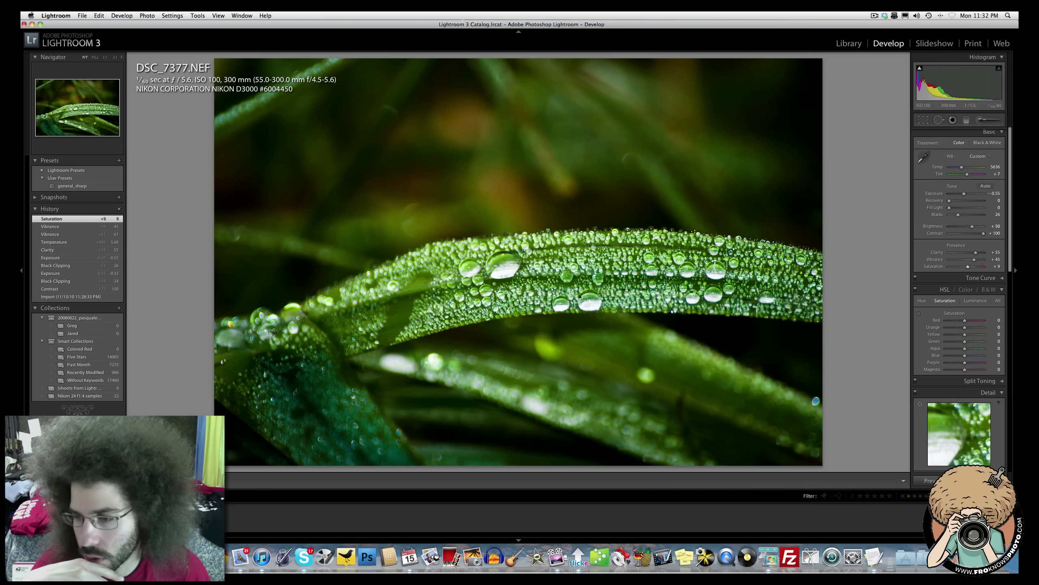
key(super+shift+r)
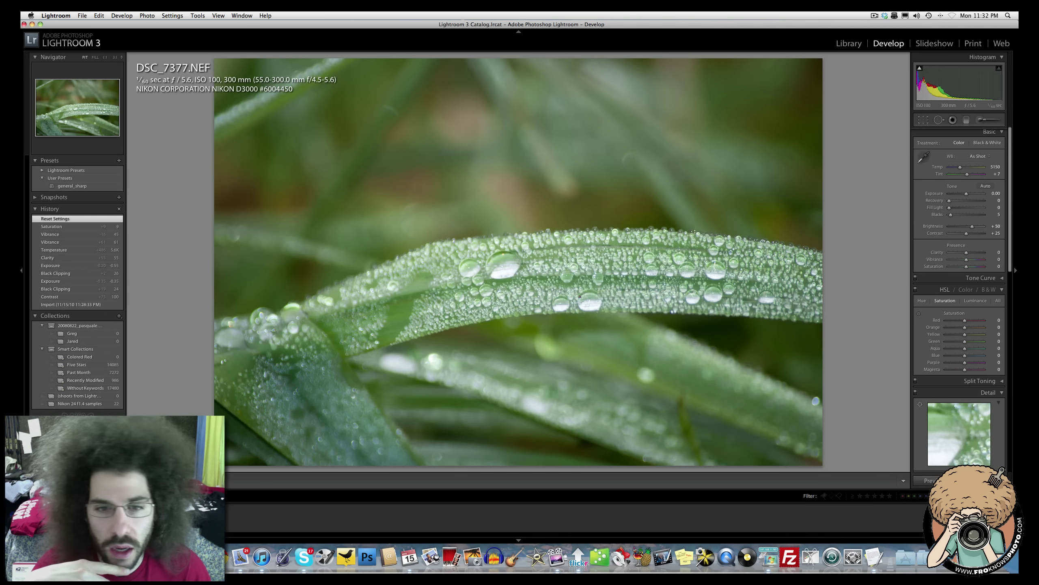
click(58, 228)
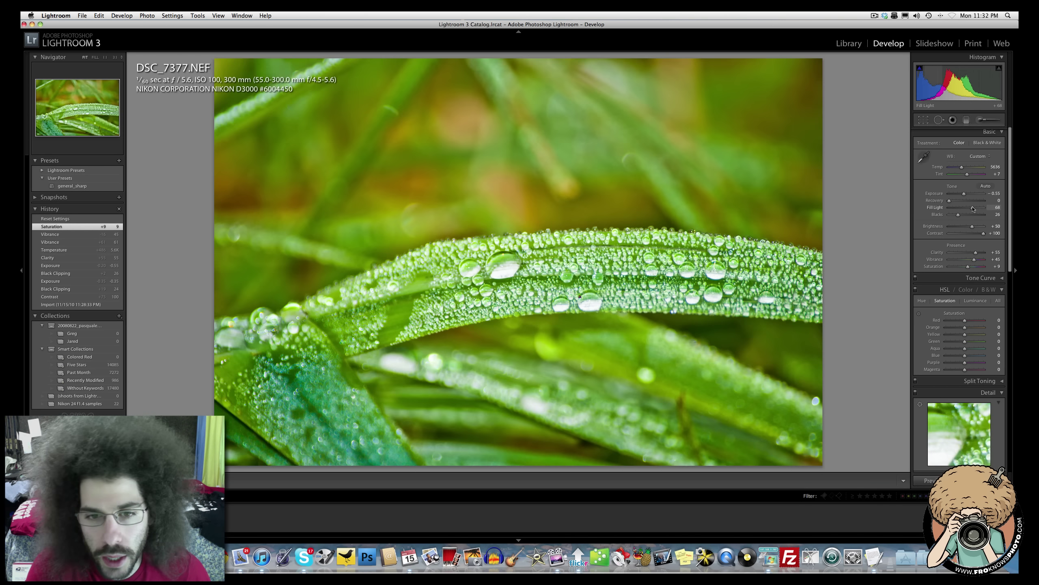
Step: Try a fill light of 60, and reset it to 0
drag(973, 209, 970, 209)
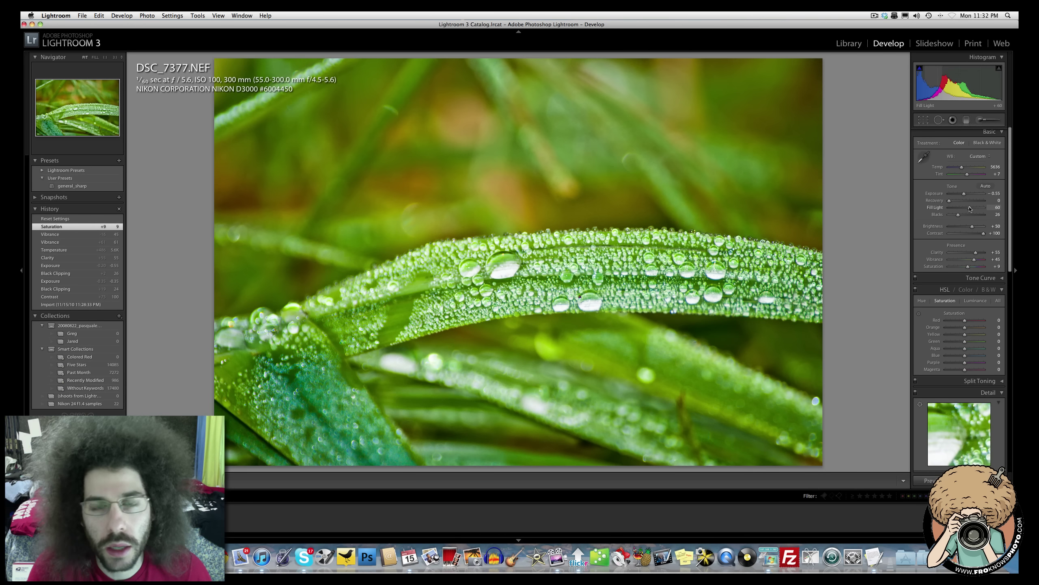
double_click(970, 207)
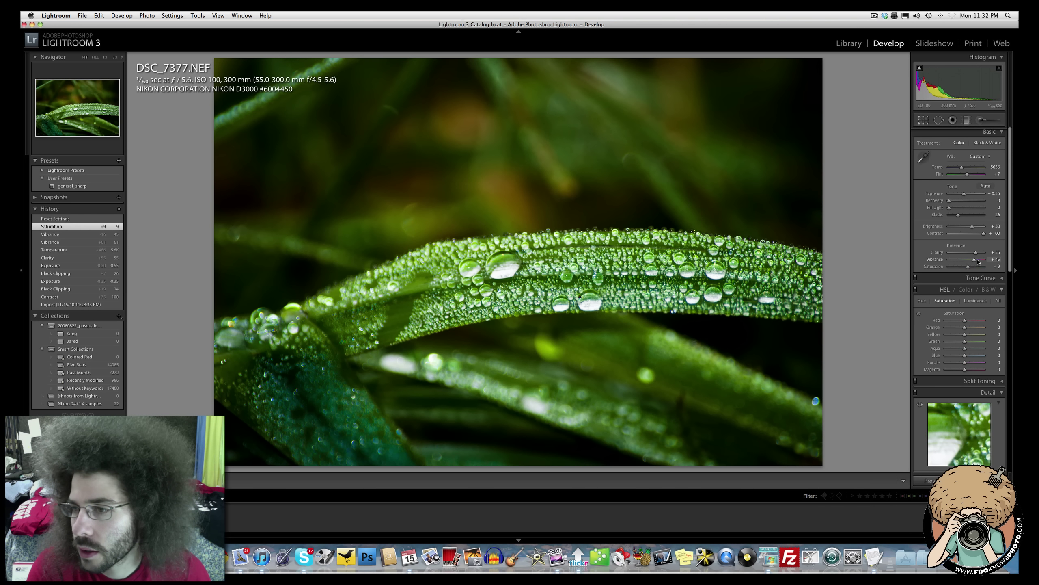
Step: Set saturation to +34, and apply the general_sharp preset to the photo
drag(968, 266, 973, 268)
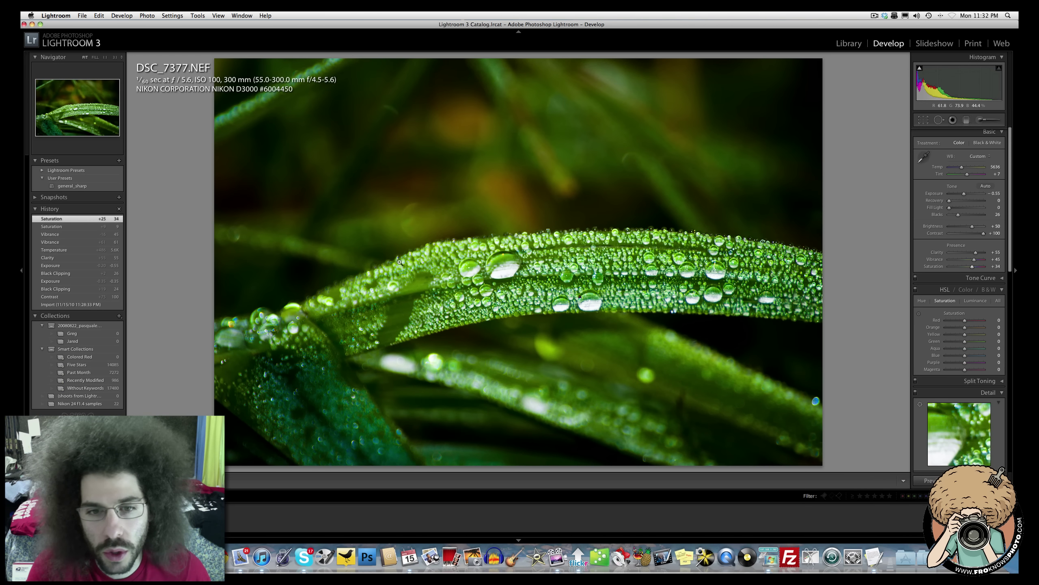
click(99, 186)
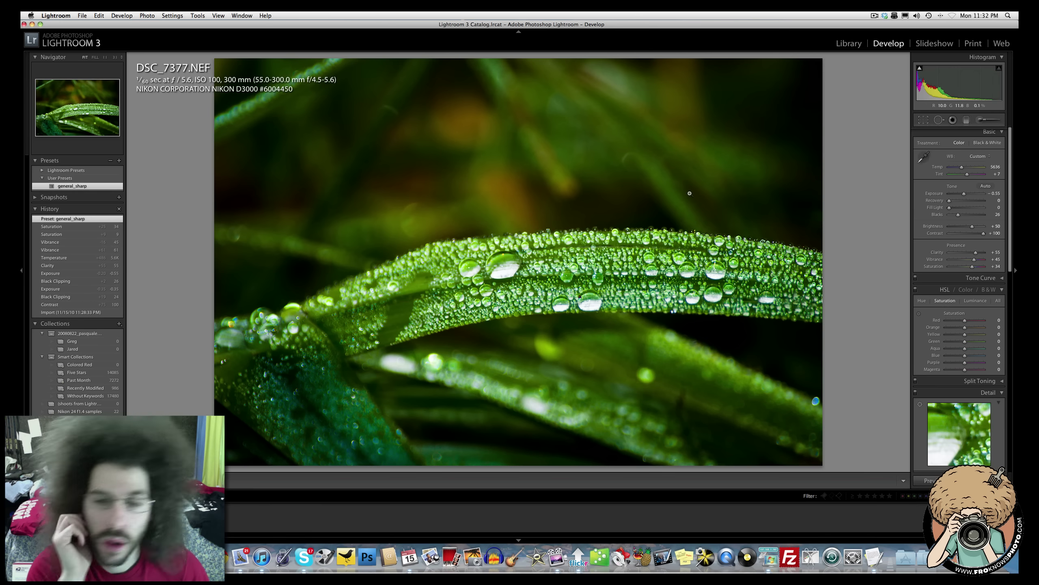
Step: Try removing all color with saturation at -100, and undo the change
drag(972, 266, 895, 268)
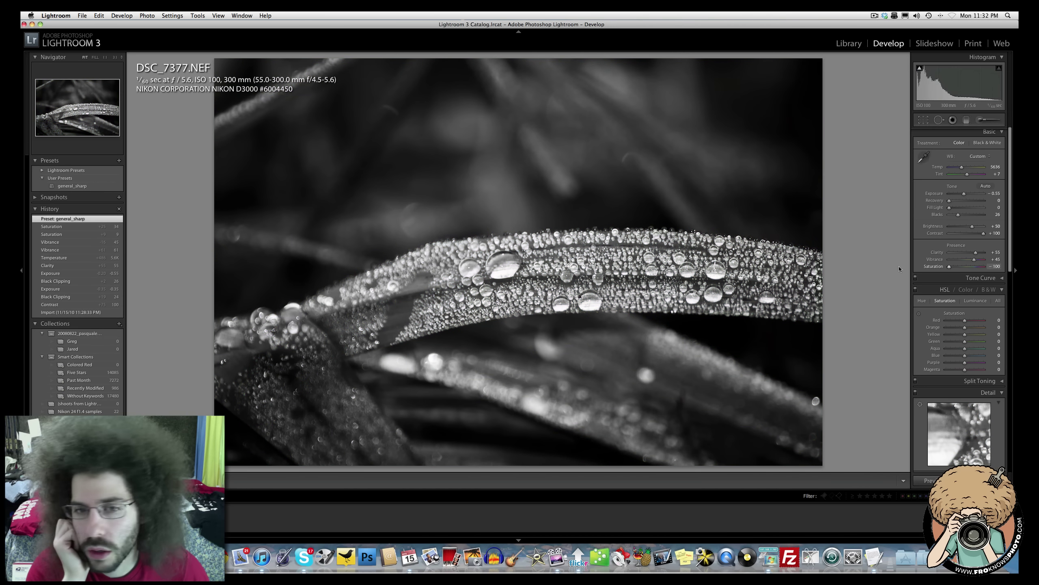
key(super+z)
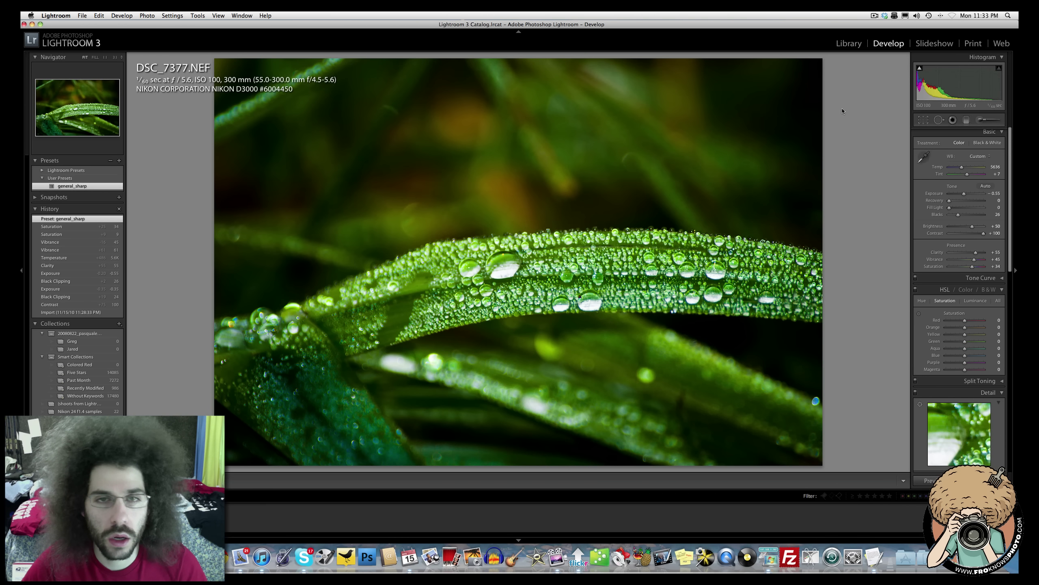
Step: Switch back to Lightroom to view the three edited versions of the grass photo side by side
click(874, 17)
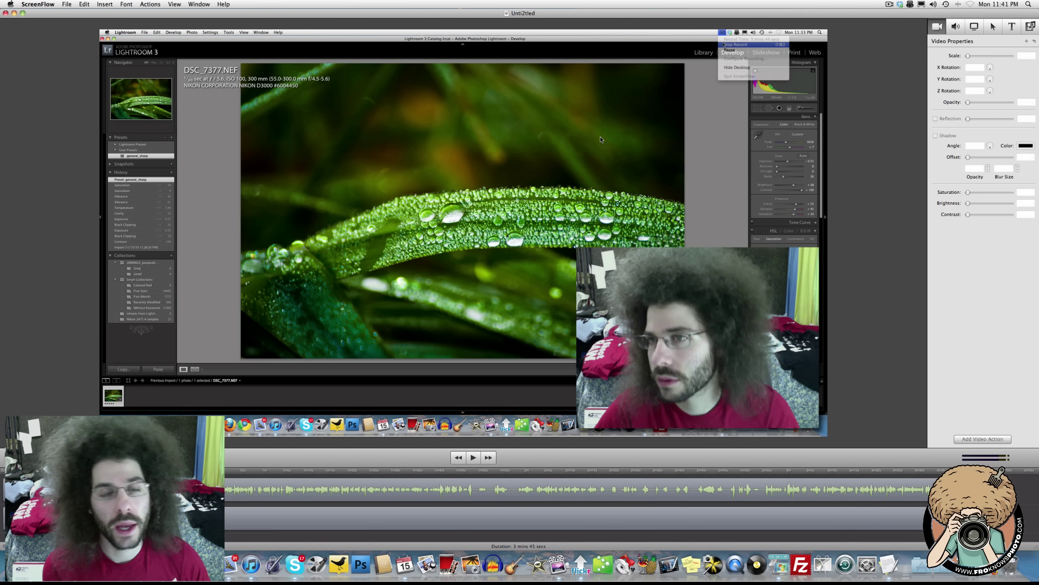
key(F8)
click(465, 60)
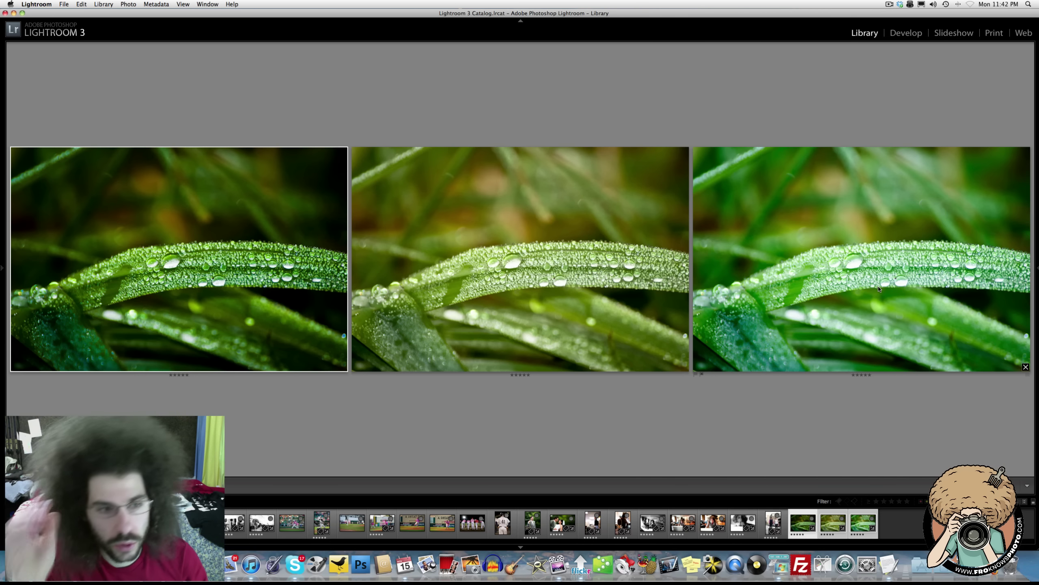
Step: Compare DSC_7377.NEF, DSC_7377-2.dng and DSC_7377-3.dng one at a time at full view, and return to the side-by-side survey
double_click(175, 296)
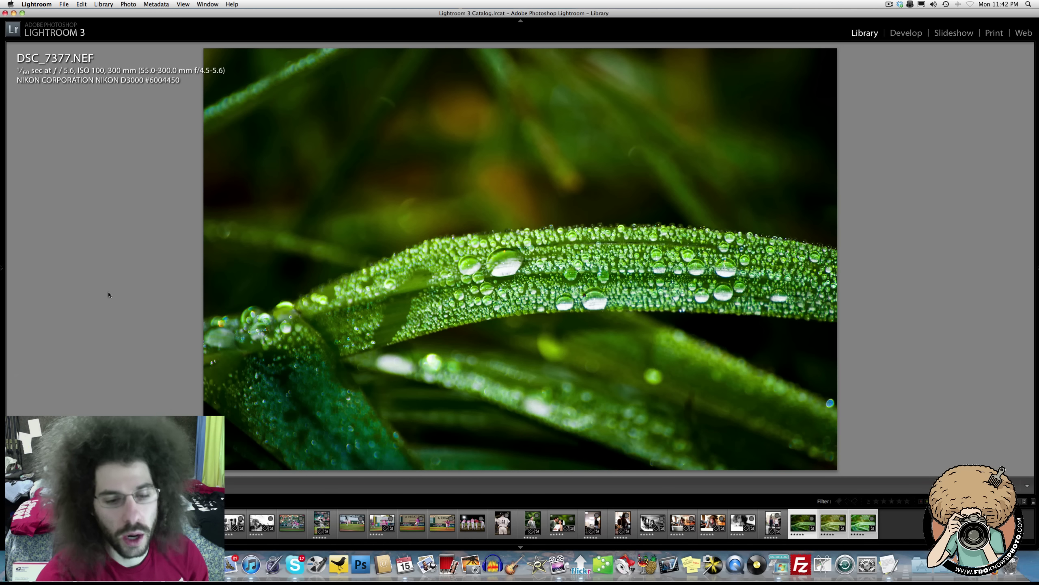
key(Right)
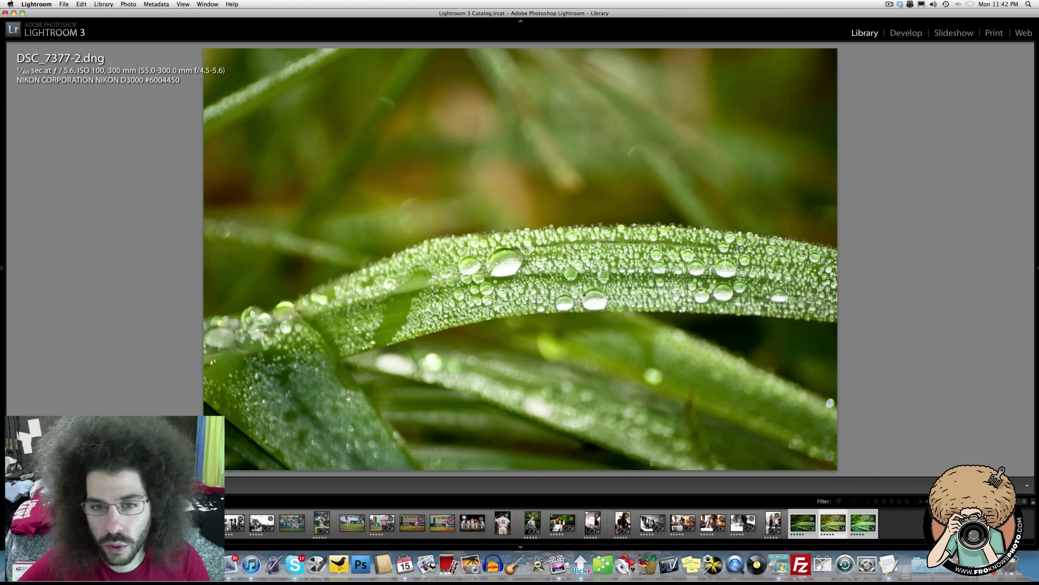
key(Right)
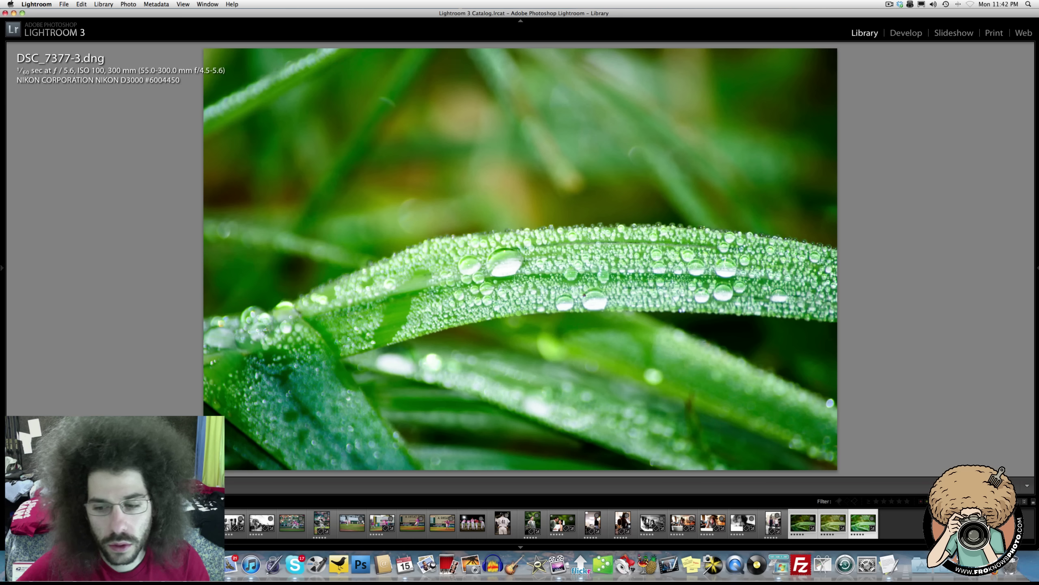
key(Left)
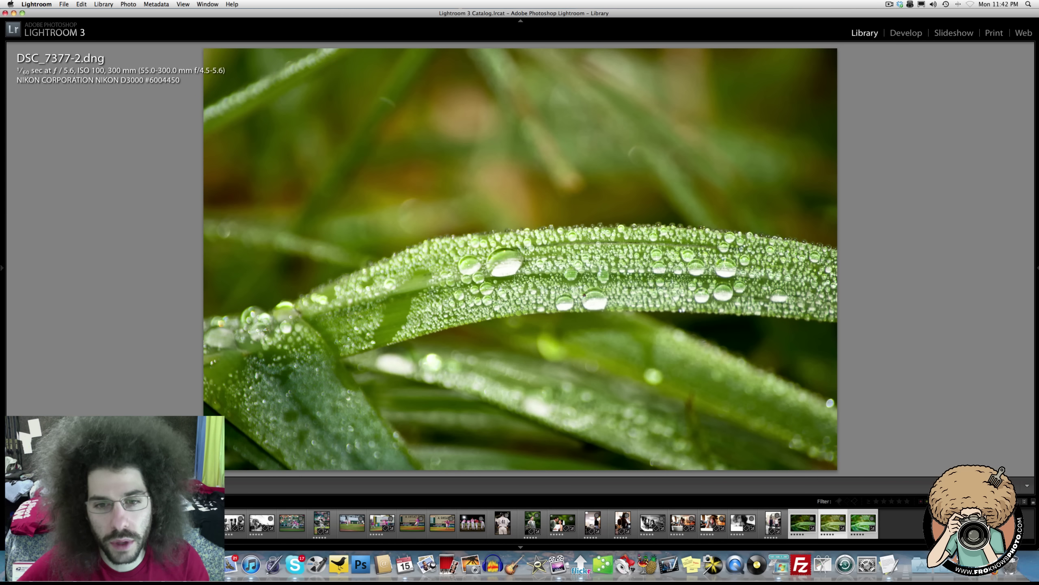
key(Left)
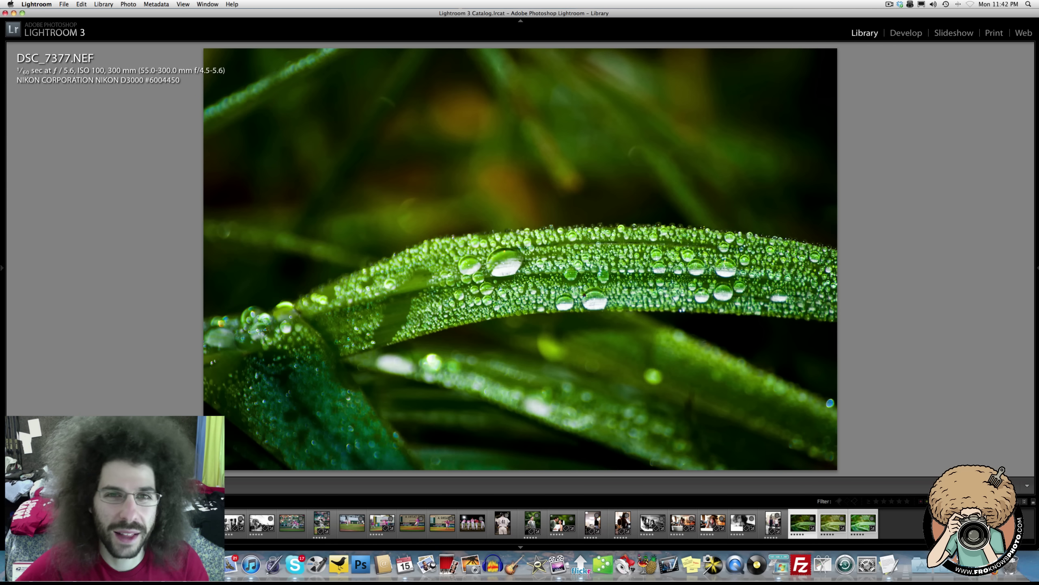
key(Right)
key(Right)
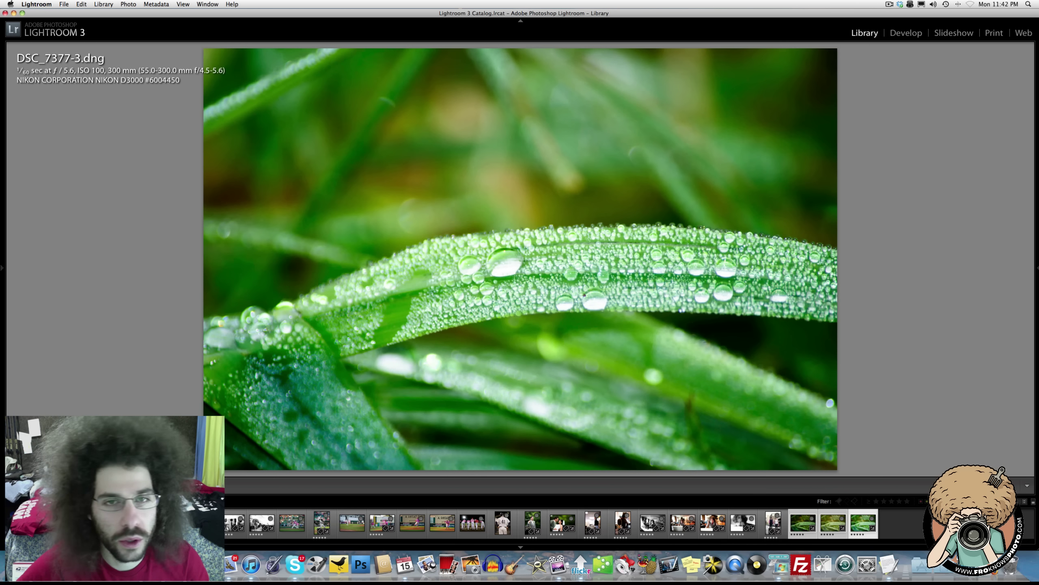
key(Left)
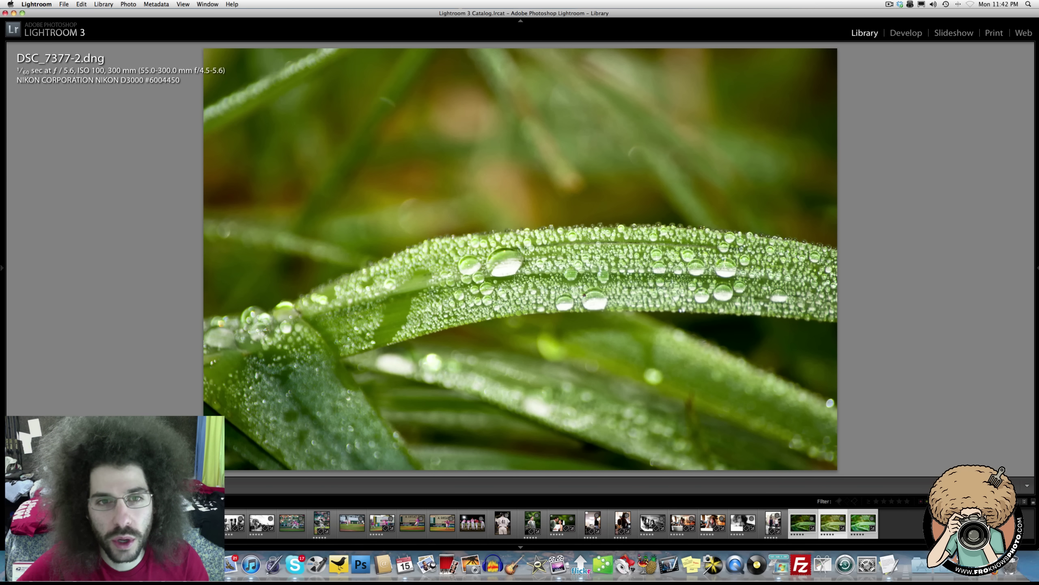
key(Left)
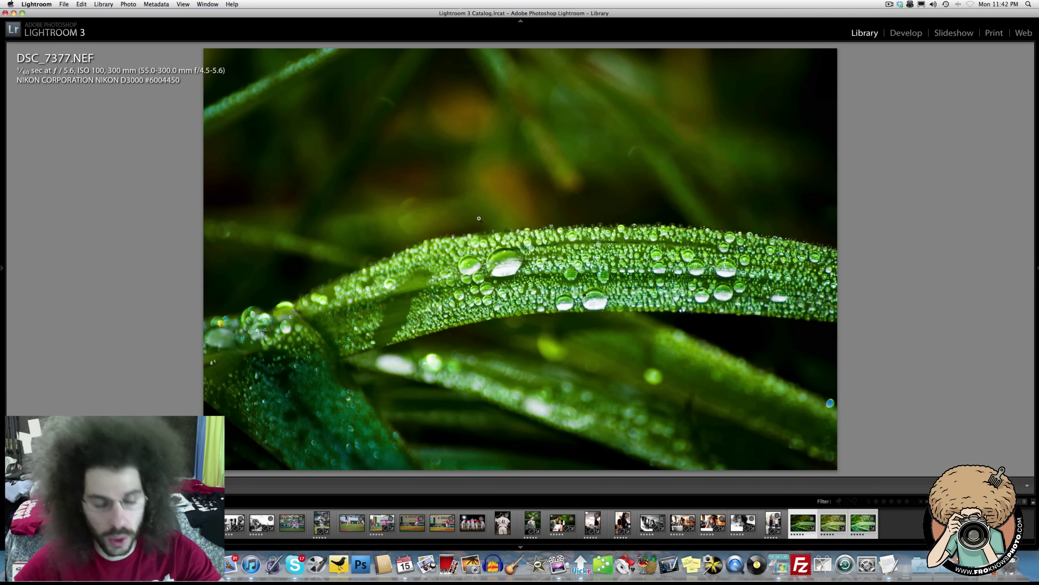
key(n)
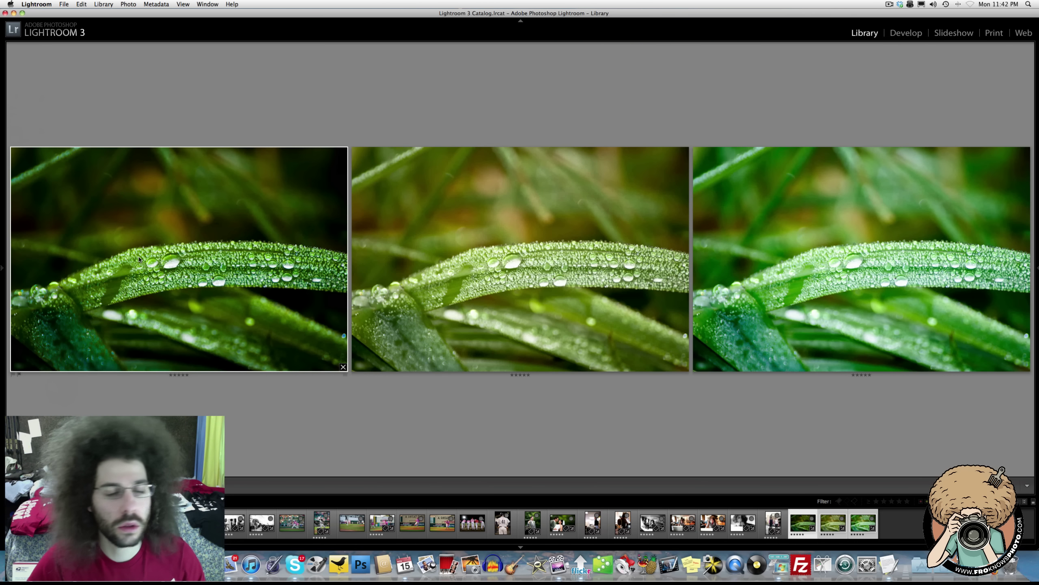